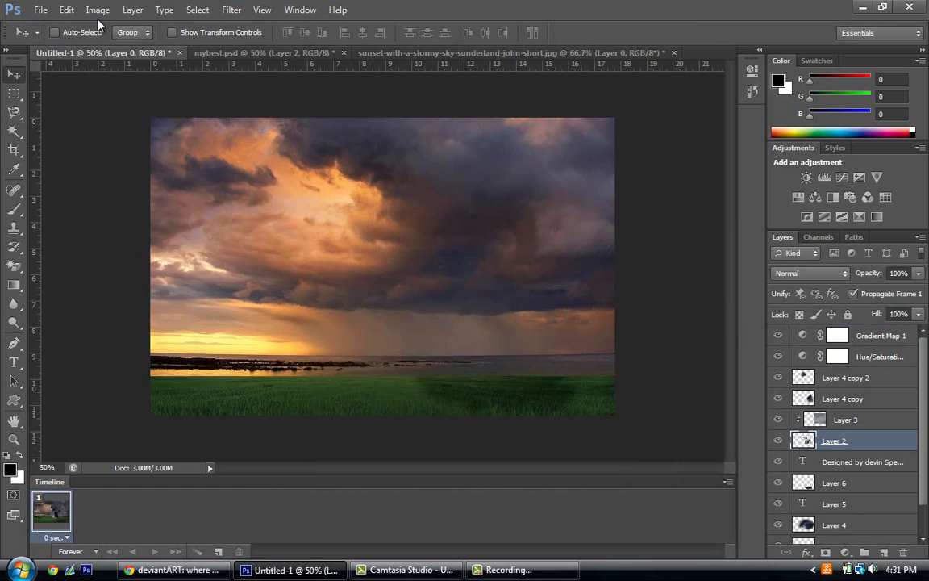
Open the Grassy_Plains image, convert its background into a regular layer, and select the whole picture
{"action": "left_click", "coordinate": [41, 10]}
{"action": "left_click", "coordinate": [58, 39]}
{"action": "double_click", "coordinate": [603, 125]}
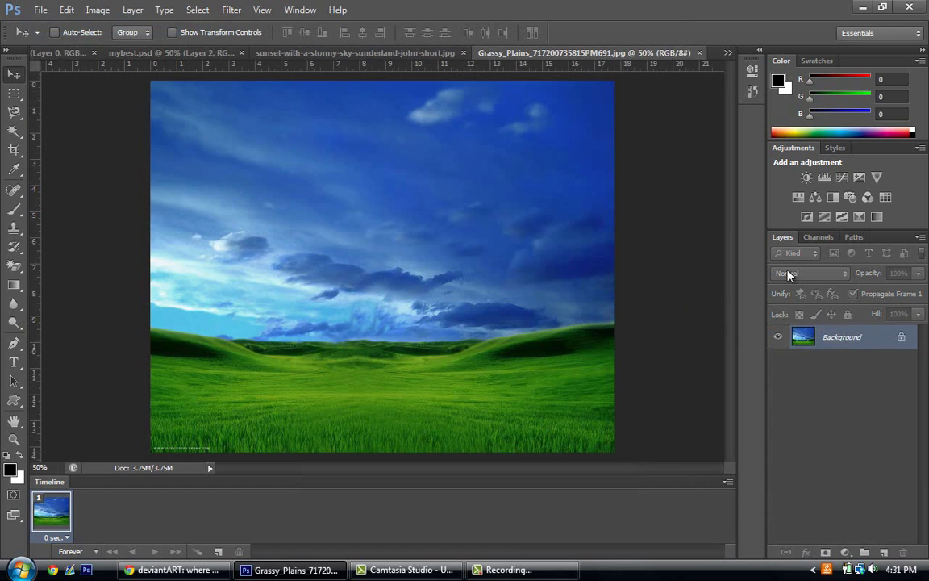
{"action": "double_click", "coordinate": [824, 337]}
{"action": "left_click", "coordinate": [586, 185]}
{"action": "key", "text": "Return"}
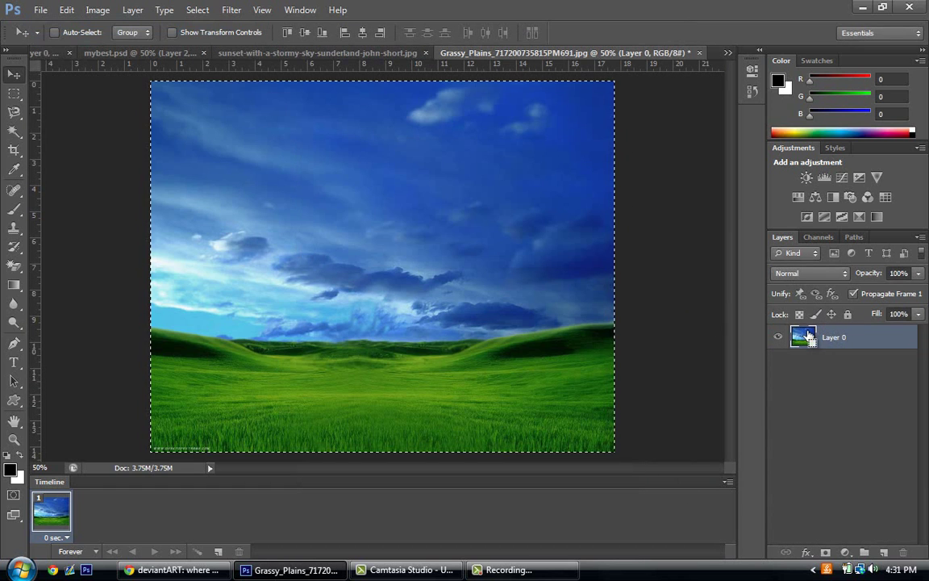
Place the grassy plains picture into Untitled-1 as a new layer and squash its height to fit the canvas
{"action": "left_click_drag", "start_coordinate": [327, 119], "coordinate": [135, 137]}
{"action": "key", "text": "ctrl+t"}
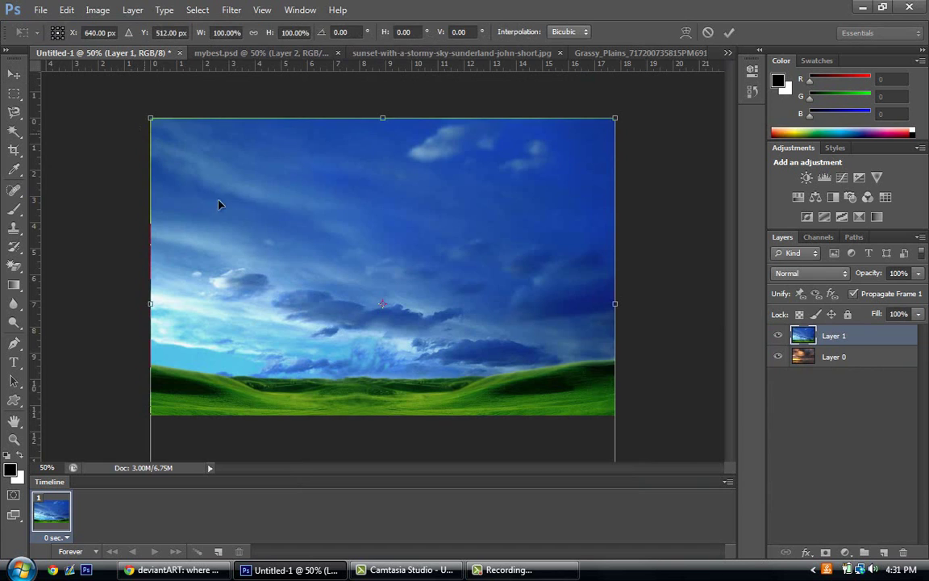
{"action": "left_click_drag", "start_coordinate": [383, 118], "coordinate": [389, 141]}
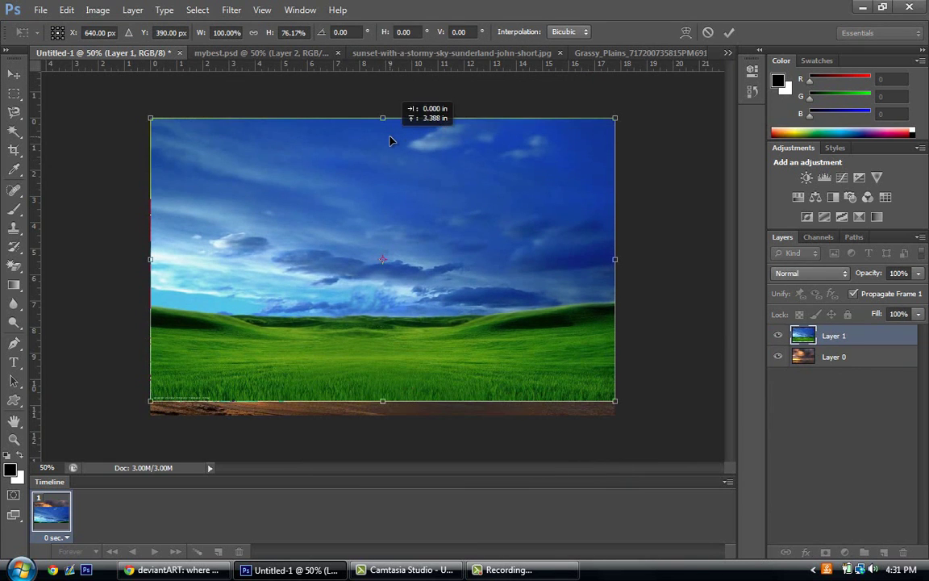
{"action": "left_click_drag", "start_coordinate": [383, 401], "coordinate": [384, 415]}
{"action": "key", "text": "Return"}
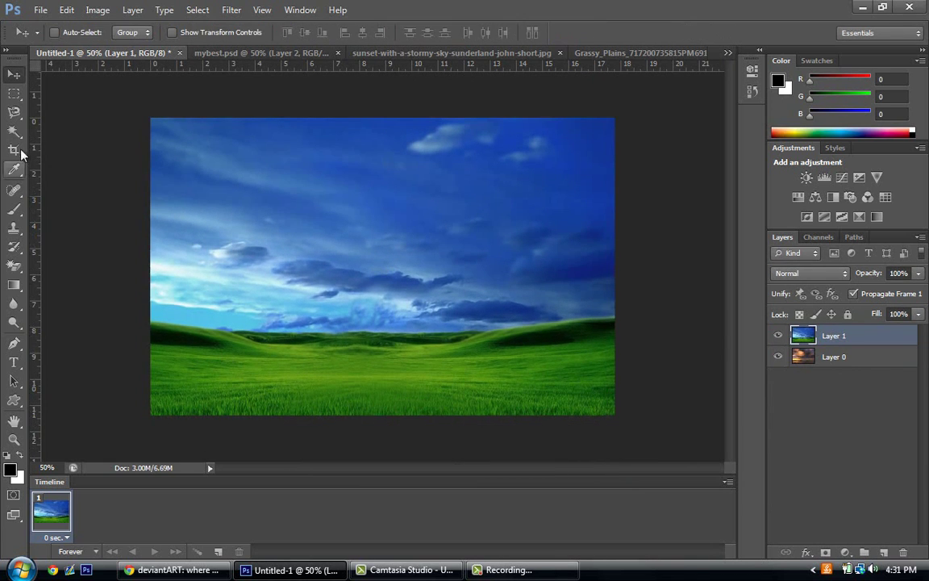
Outline the blue sky above the hills with the Magnetic Lasso, delete it from Layer 1, and deselect
{"action": "left_click", "coordinate": [14, 112]}
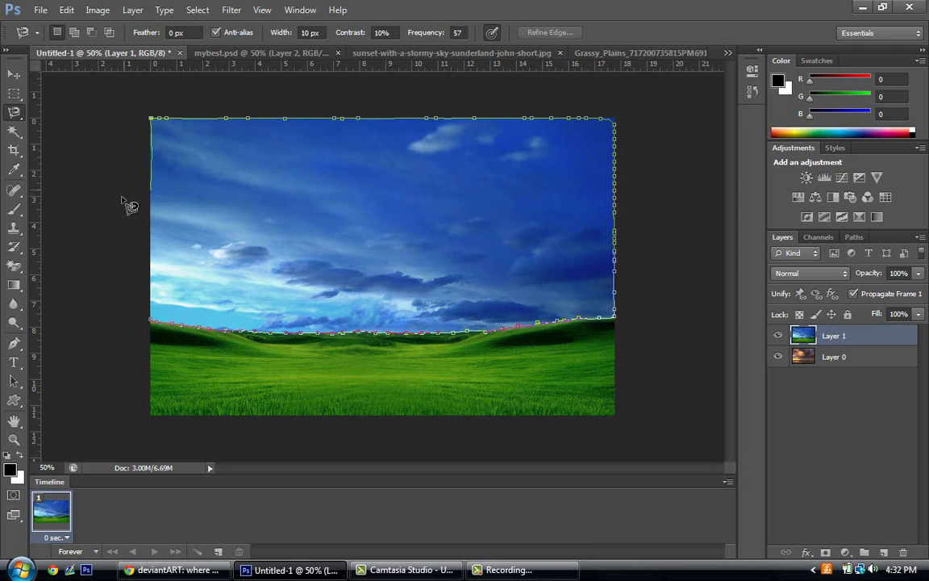
{"action": "left_click", "coordinate": [153, 324]}
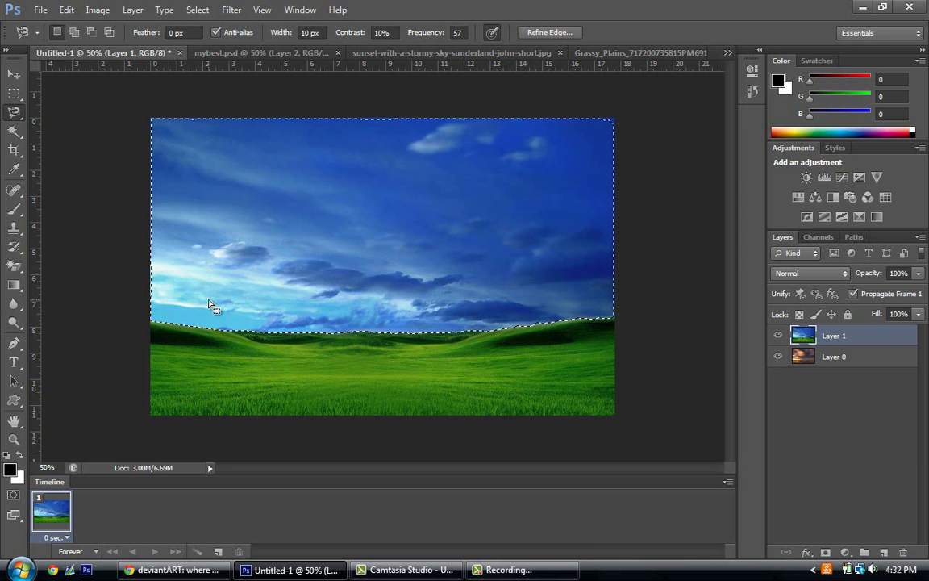
{"action": "key", "text": "Delete"}
{"action": "key", "text": "ctrl+d"}
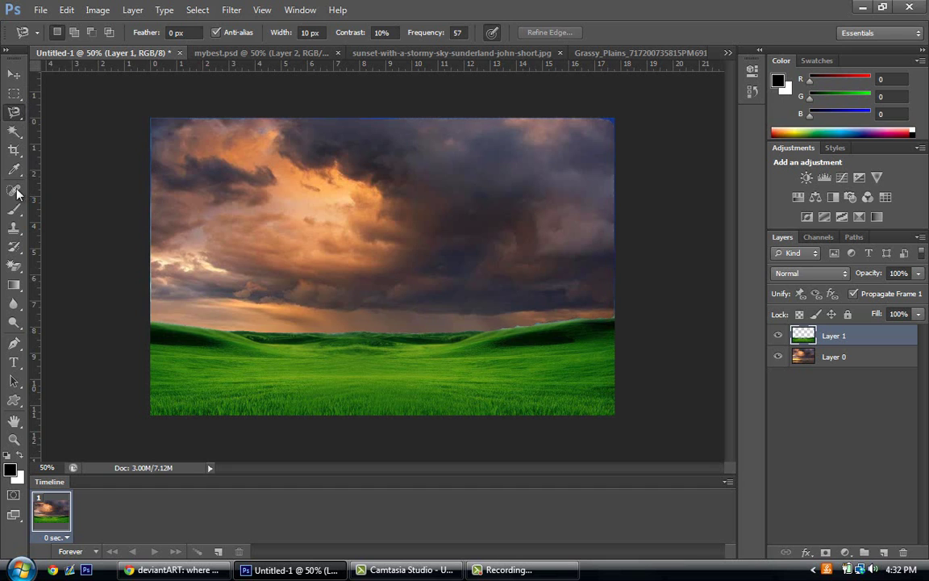
Try to erase the leftover blue sky fringe along the picture's edges with the large soft eraser
{"action": "left_click_drag", "start_coordinate": [19, 264], "coordinate": [74, 265]}
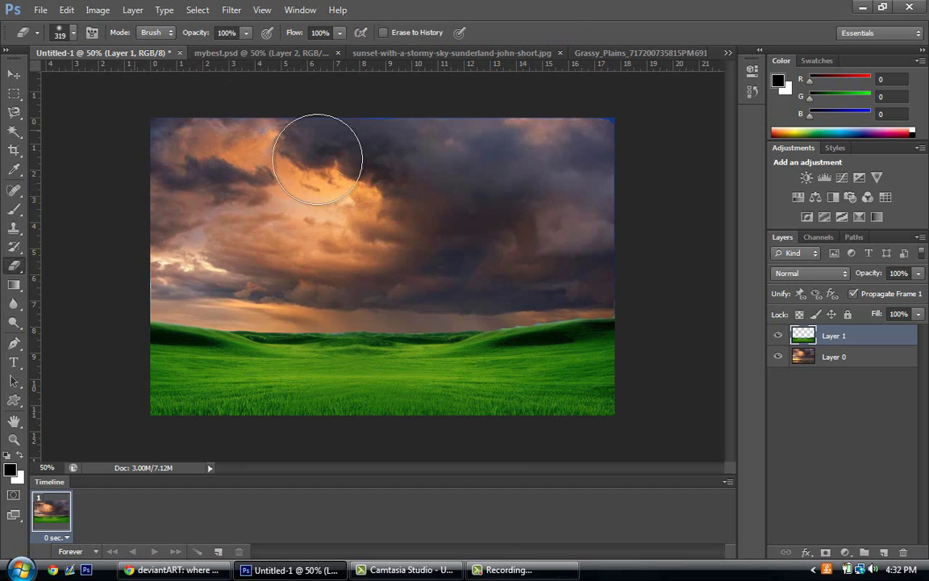
{"action": "left_click_drag", "start_coordinate": [625, 263], "coordinate": [595, 246]}
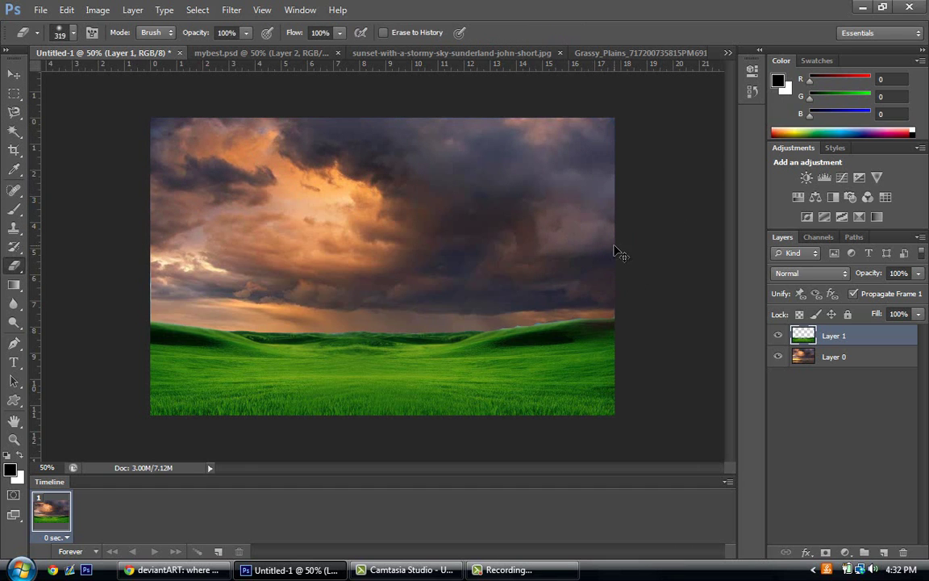
{"action": "key", "text": "ctrl+z"}
{"action": "left_click_drag", "start_coordinate": [276, 284], "coordinate": [190, 202]}
{"action": "key", "text": "ctrl+z"}
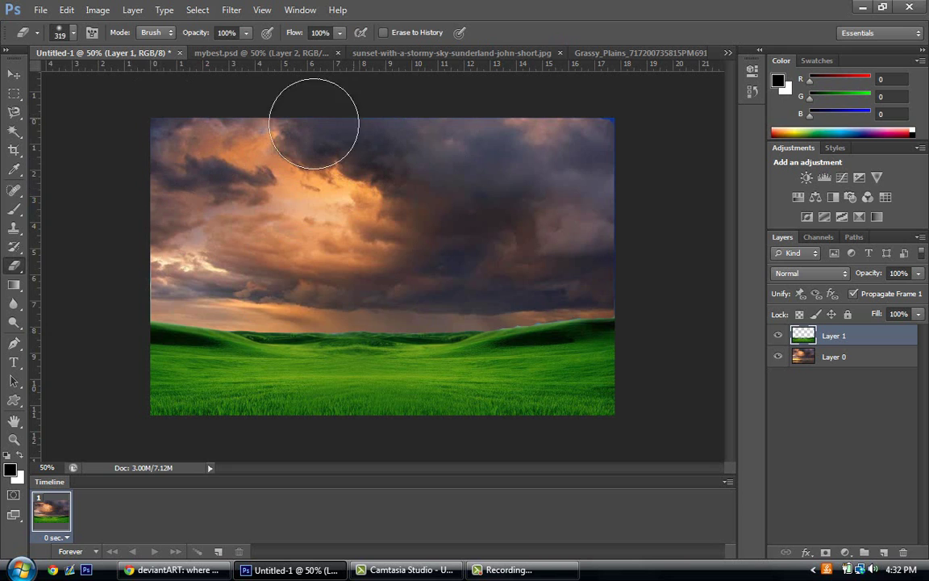
Set the eraser to 19 px and clean the leftover sky fringe along the hills and picture edges
{"action": "left_click", "coordinate": [68, 34]}
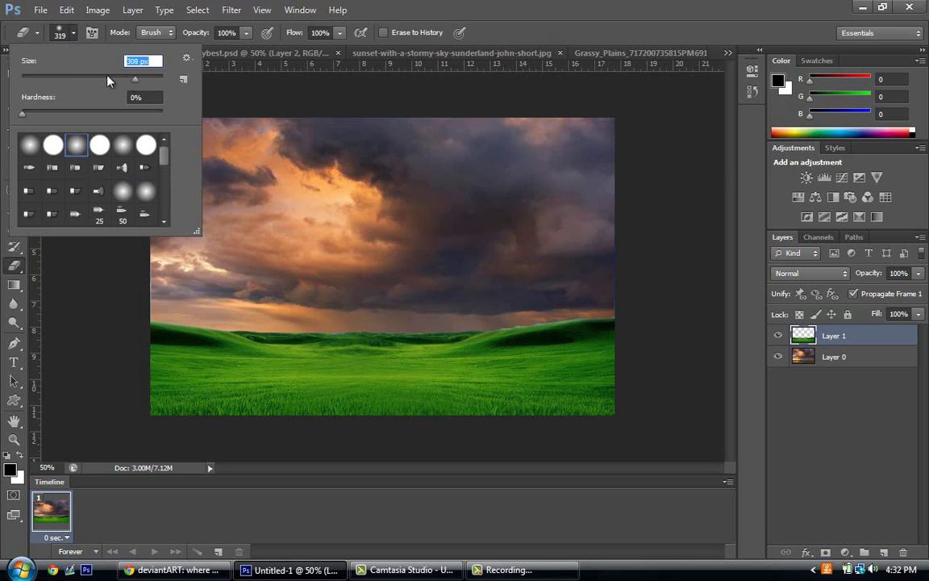
{"action": "left_click", "coordinate": [13, 440]}
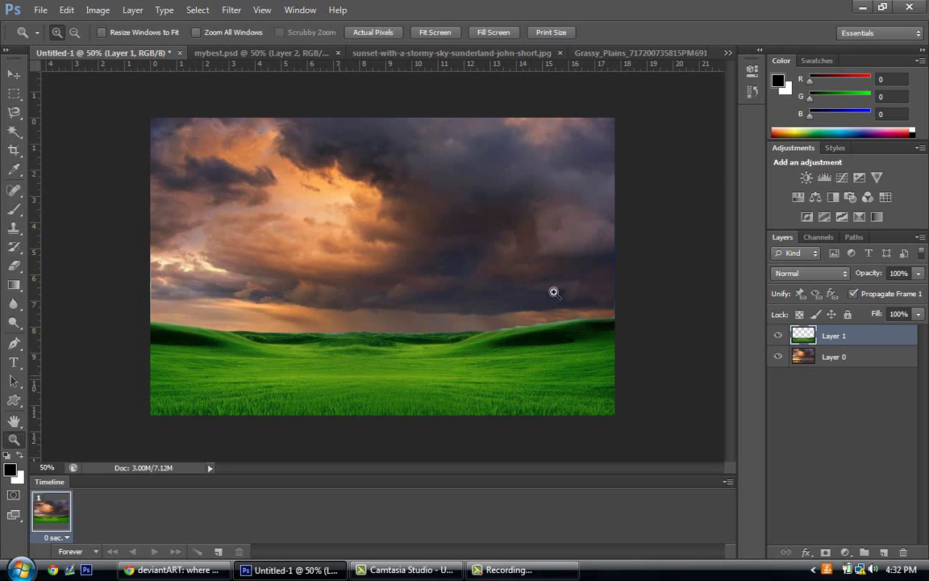
{"action": "left_click", "coordinate": [599, 317]}
{"action": "left_click", "coordinate": [601, 299]}
{"action": "left_click", "coordinate": [14, 268]}
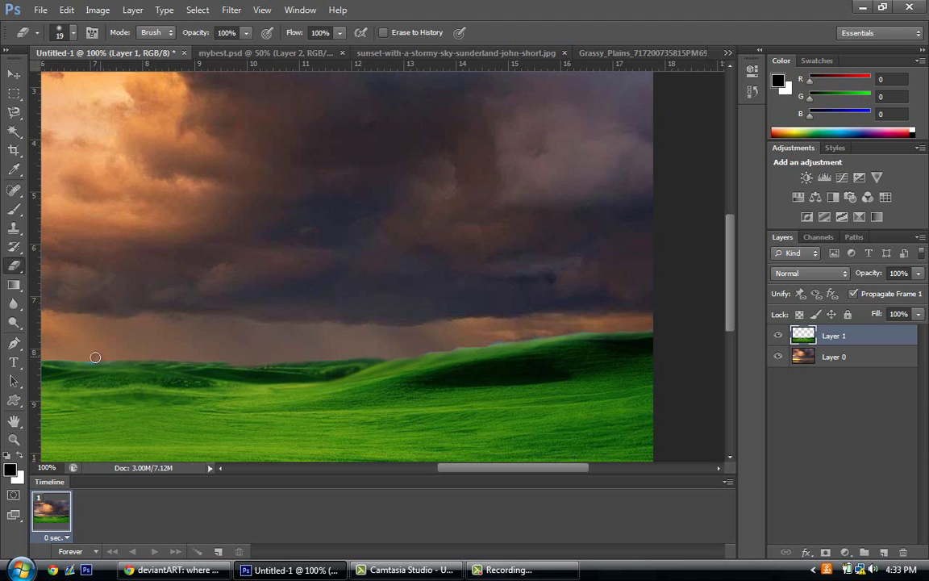
{"action": "left_click_drag", "start_coordinate": [454, 475], "coordinate": [470, 460]}
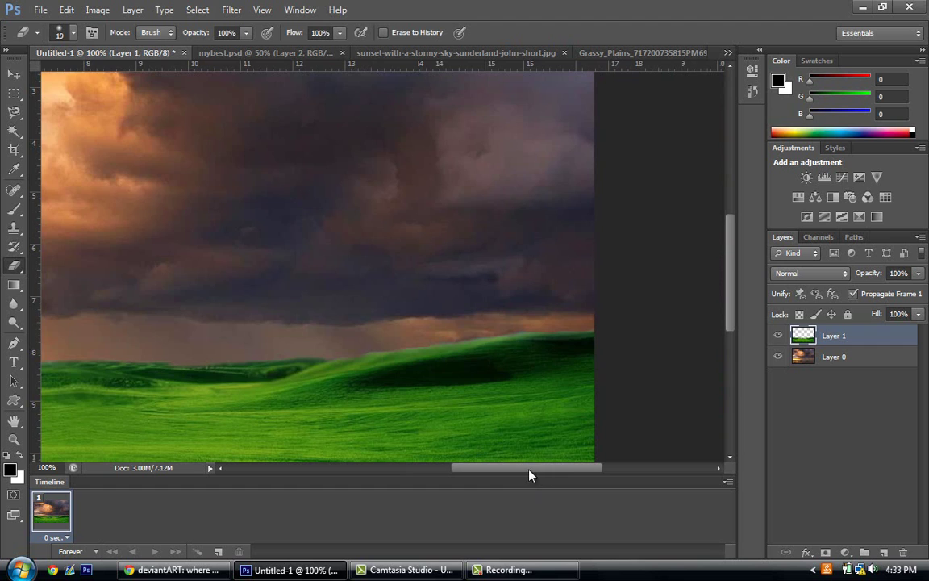
{"action": "left_click_drag", "start_coordinate": [529, 475], "coordinate": [462, 475]}
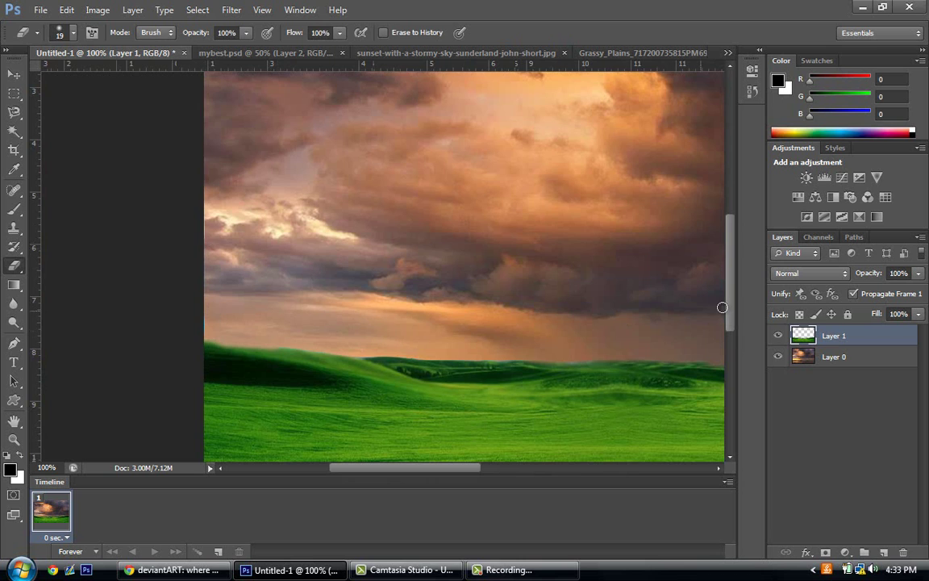
{"action": "left_click_drag", "start_coordinate": [729, 307], "coordinate": [729, 284]}
{"action": "left_click", "coordinate": [14, 440]}
{"action": "right_click", "coordinate": [280, 319]}
{"action": "left_click", "coordinate": [306, 326]}
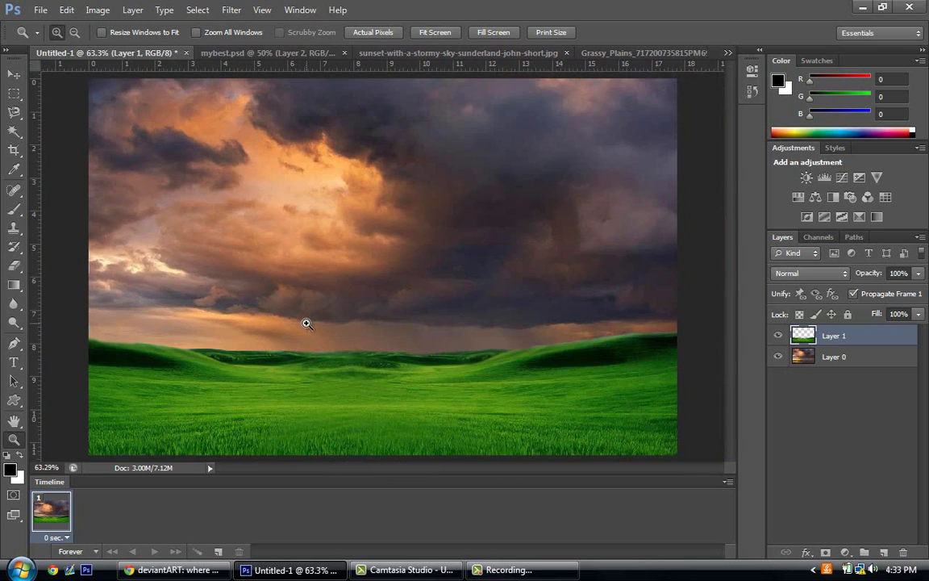
Add a new layer to Untitled-1, and copy the cubes from Layer 2 of mybest.psd with its clipped texture layer hidden
{"action": "left_click", "coordinate": [883, 553]}
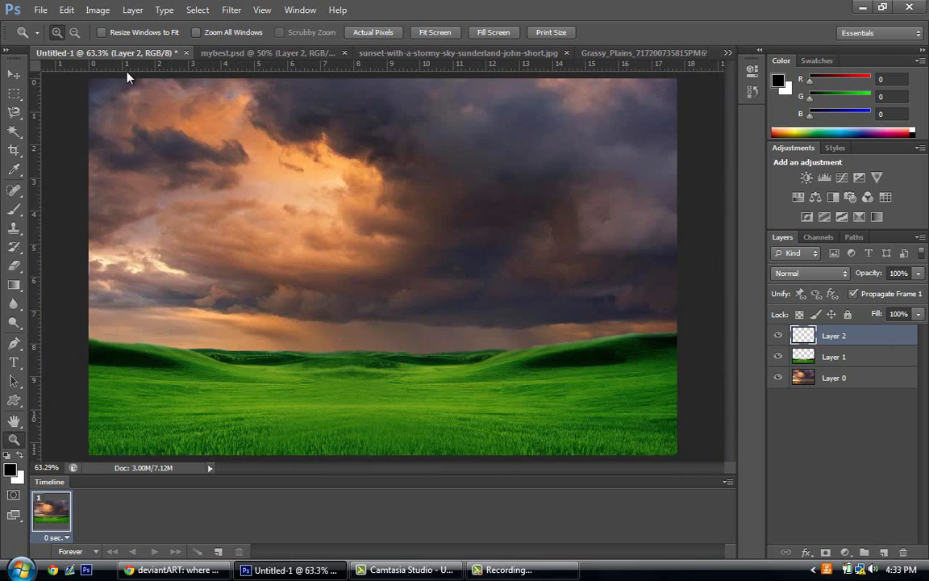
{"action": "left_click", "coordinate": [266, 52]}
{"action": "left_click", "coordinate": [804, 442], "text": "ctrl"}
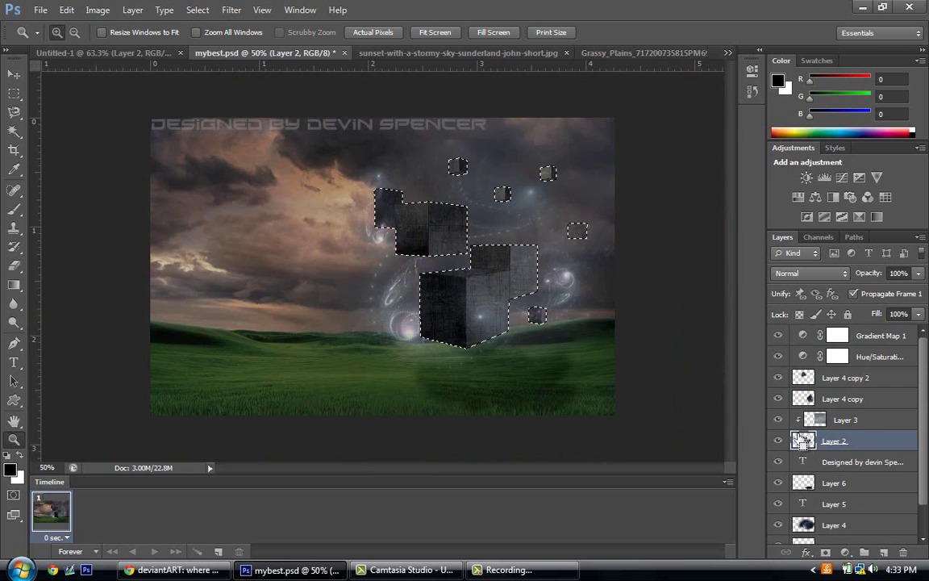
{"action": "left_click", "coordinate": [777, 420]}
{"action": "key", "text": "ctrl+c"}
Paste the cubes into Untitled-1 and position them above the hills in the right half of the picture
{"action": "left_click", "coordinate": [121, 52]}
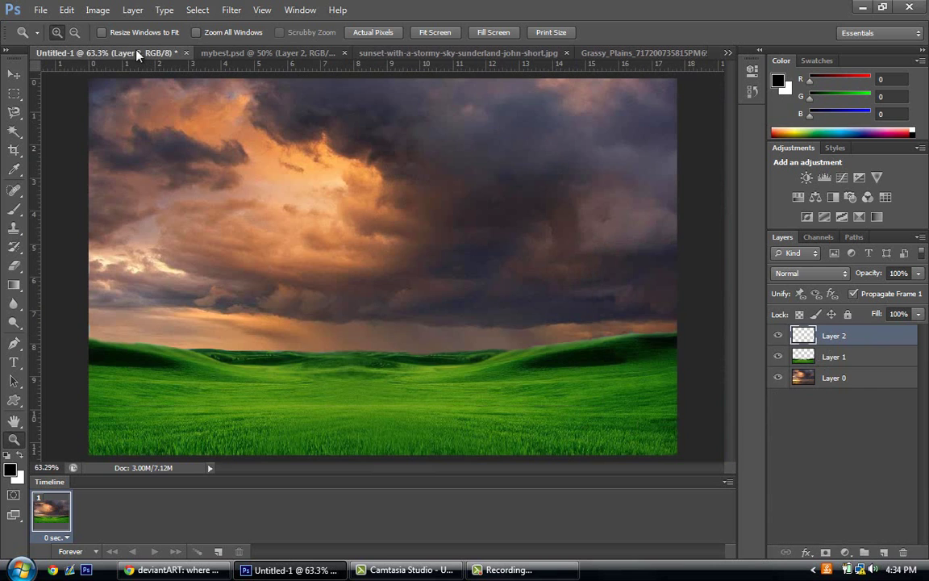
{"action": "key", "text": "ctrl+v"}
{"action": "key", "text": "v"}
{"action": "left_click_drag", "start_coordinate": [405, 242], "coordinate": [527, 229]}
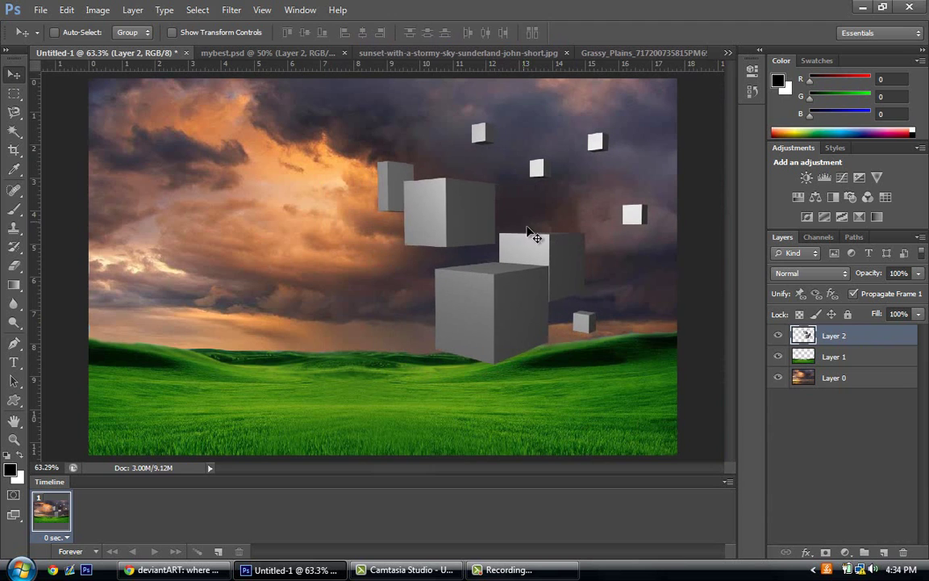
Open the texture 0metal_texture_7_by_wojtar_stock.jpg from the GFX folder inside the GFX pack on the desktop
{"action": "left_click", "coordinate": [40, 9]}
{"action": "left_click", "coordinate": [44, 37]}
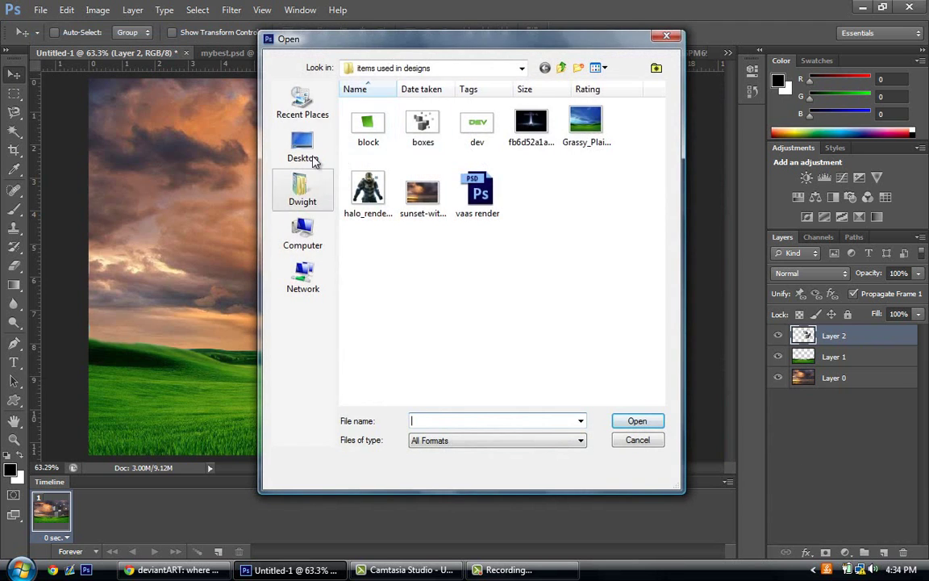
{"action": "left_click", "coordinate": [304, 149]}
{"action": "double_click", "coordinate": [387, 227]}
{"action": "double_click", "coordinate": [375, 133]}
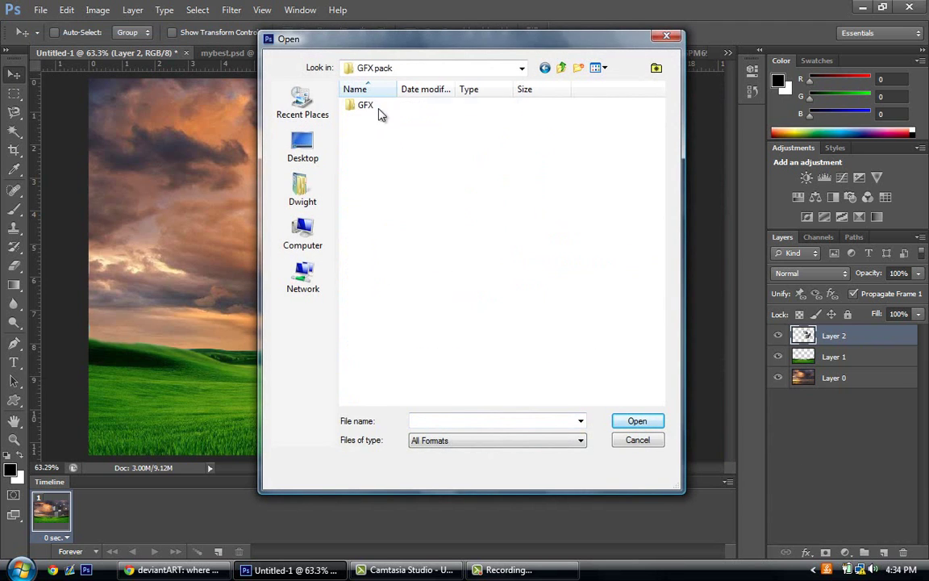
{"action": "double_click", "coordinate": [373, 104]}
{"action": "double_click", "coordinate": [428, 163]}
{"action": "double_click", "coordinate": [482, 145]}
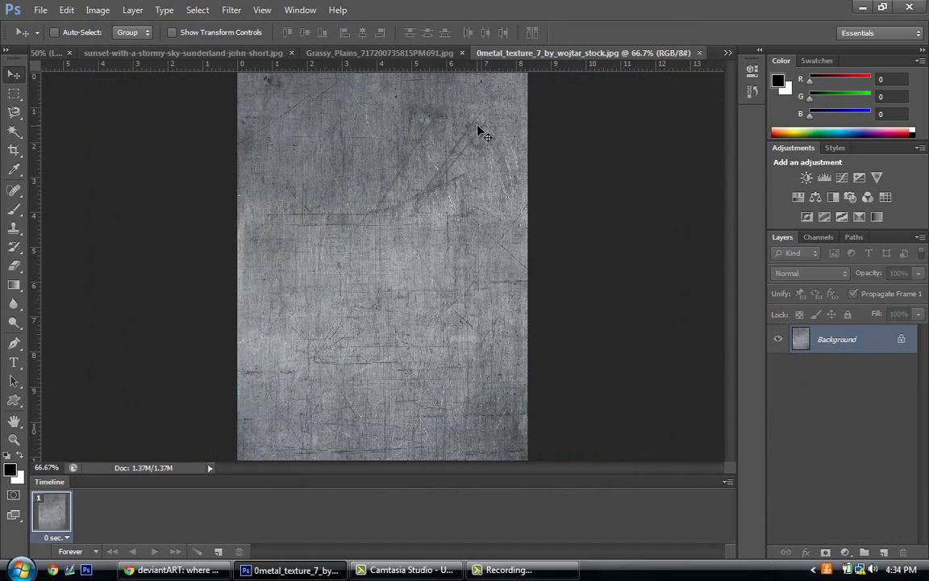
Convert the metal texture's background into a regular layer, and select and copy the whole image
{"action": "double_click", "coordinate": [864, 345]}
{"action": "left_click", "coordinate": [614, 183]}
{"action": "key", "text": "ctrl+a"}
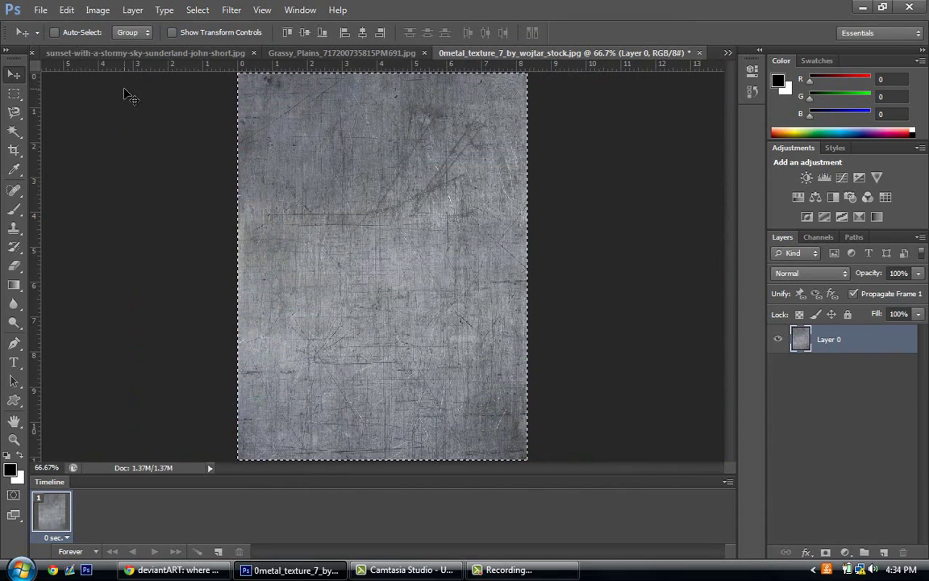
Close the stormy sunset and Grassy_Plains documents without saving changes
{"action": "left_click", "coordinate": [253, 54]}
{"action": "left_click", "coordinate": [469, 219]}
{"action": "left_click", "coordinate": [347, 53]}
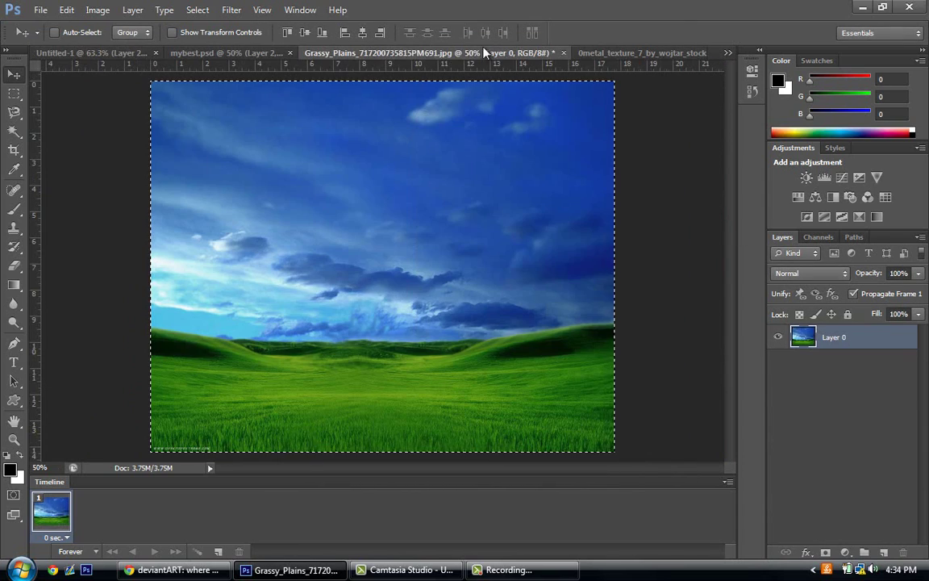
{"action": "left_click", "coordinate": [563, 54]}
{"action": "left_click", "coordinate": [466, 219]}
Paste the metal texture into Untitled-1 and move, shorten and slightly widen it so it covers the cubes
{"action": "left_click", "coordinate": [132, 51]}
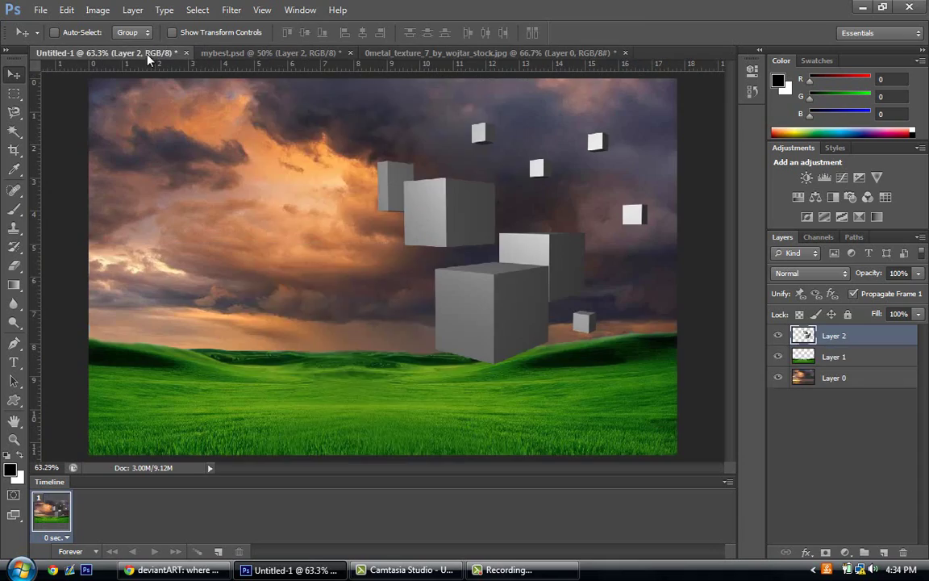
{"action": "key", "text": "ctrl+v"}
{"action": "key", "text": "ctrl+t"}
{"action": "left_click_drag", "start_coordinate": [373, 143], "coordinate": [500, 137]}
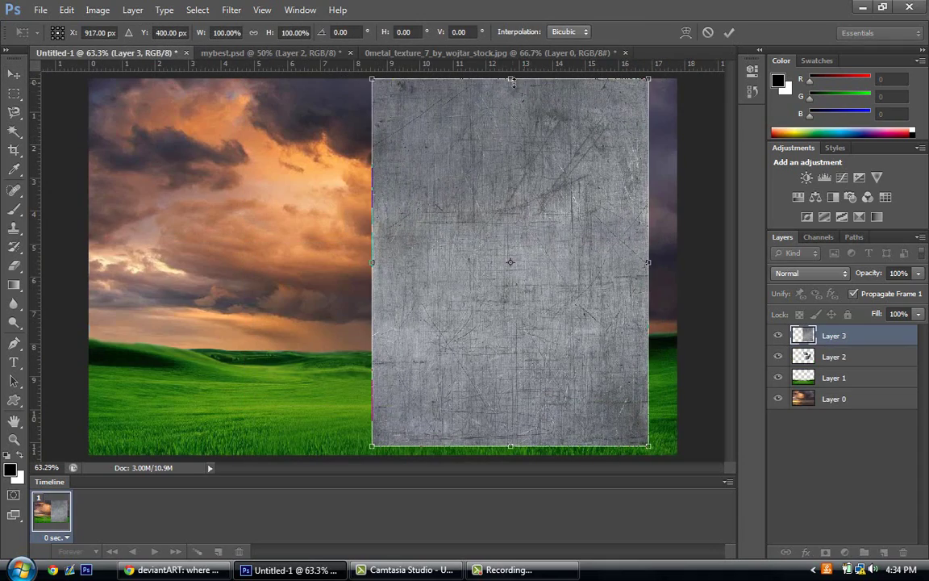
{"action": "left_click_drag", "start_coordinate": [511, 77], "coordinate": [542, 158]}
{"action": "left_click_drag", "start_coordinate": [521, 408], "coordinate": [520, 394]}
{"action": "left_click_drag", "start_coordinate": [386, 259], "coordinate": [379, 260]}
{"action": "key", "text": "Return"}
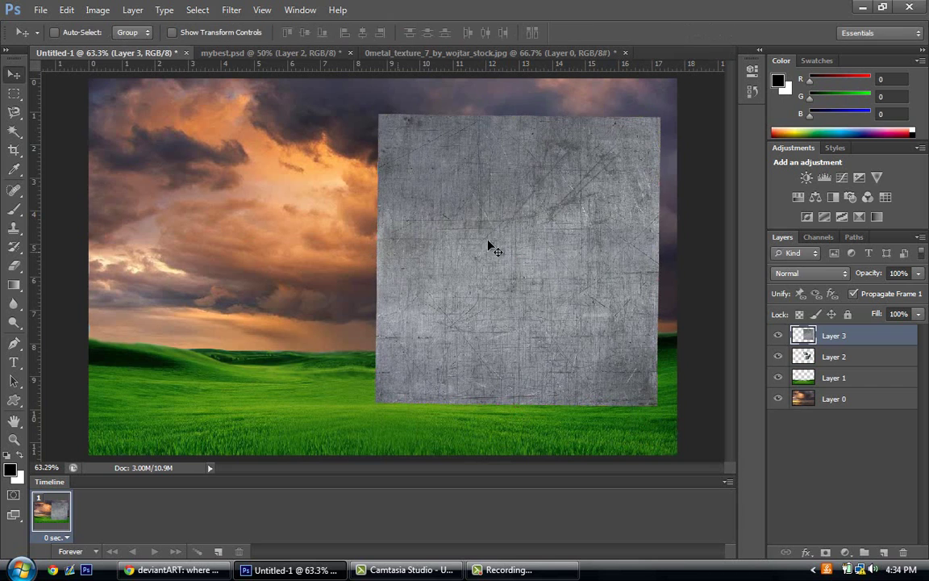
Clip the metal texture to the cubes layer and set its blend mode to Difference
{"action": "left_click", "coordinate": [839, 344], "text": "alt"}
{"action": "left_click", "coordinate": [839, 272]}
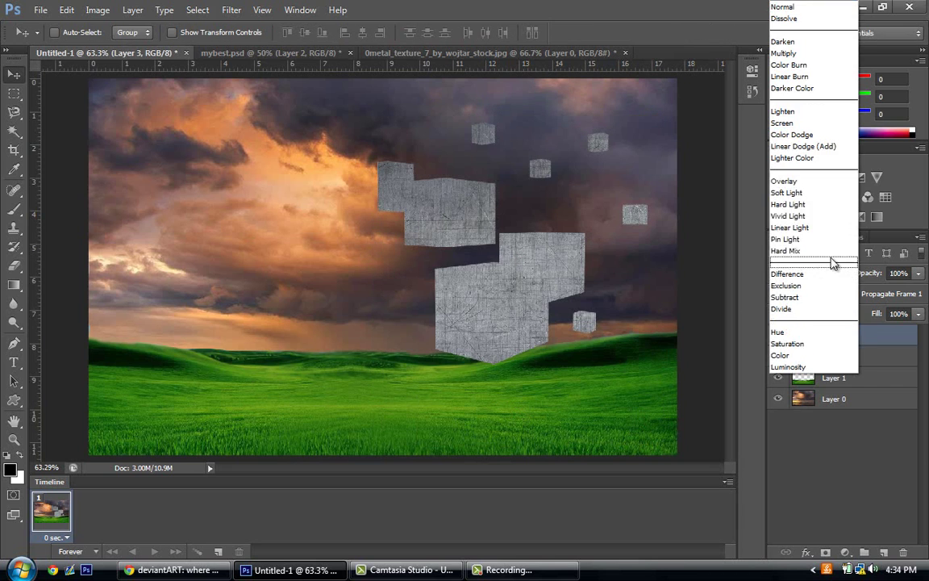
{"action": "left_click", "coordinate": [840, 274]}
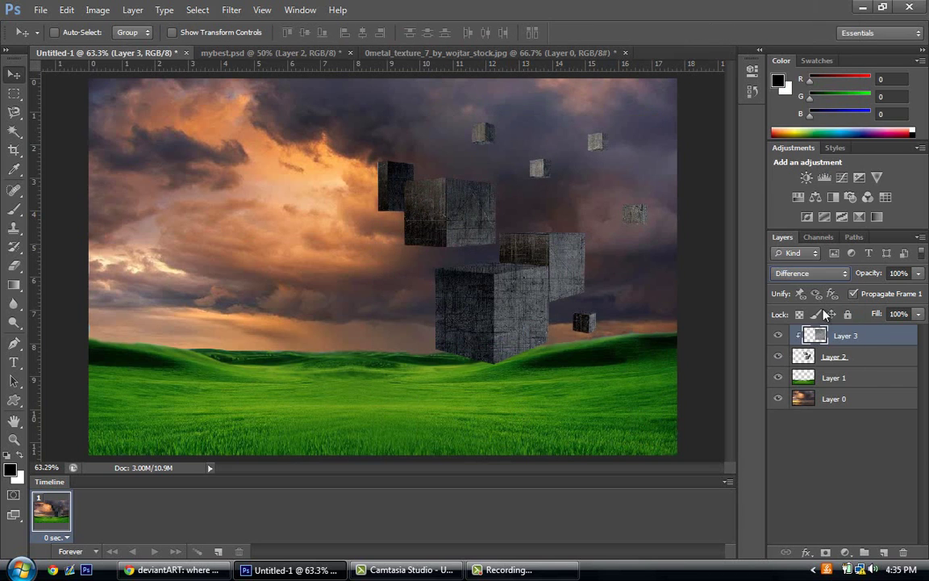
Add a new layer above the texture, and select and copy the light effect on Layer 4 copy in mybest.psd
{"action": "left_click", "coordinate": [884, 553]}
{"action": "left_click", "coordinate": [225, 54]}
{"action": "left_click", "coordinate": [857, 398]}
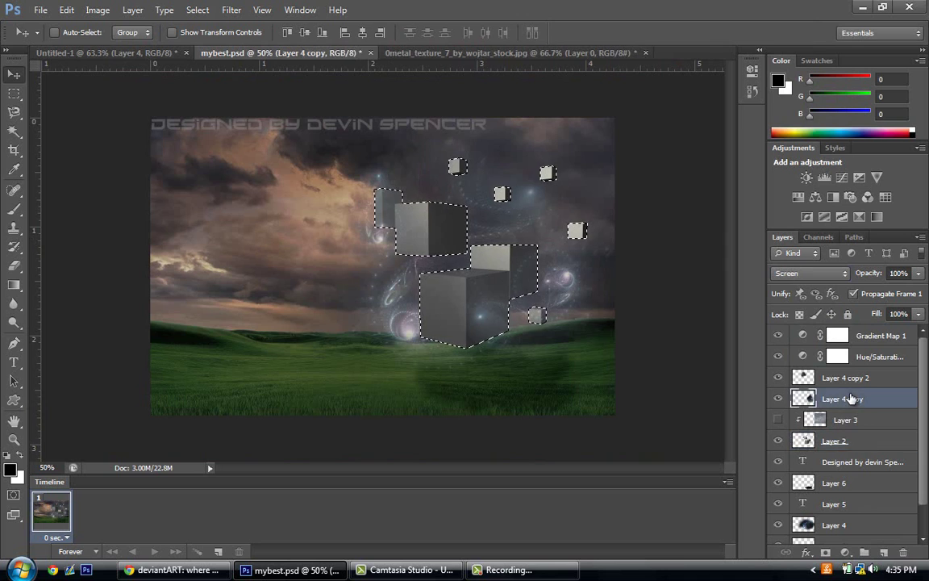
{"action": "left_click", "coordinate": [811, 399], "text": "ctrl"}
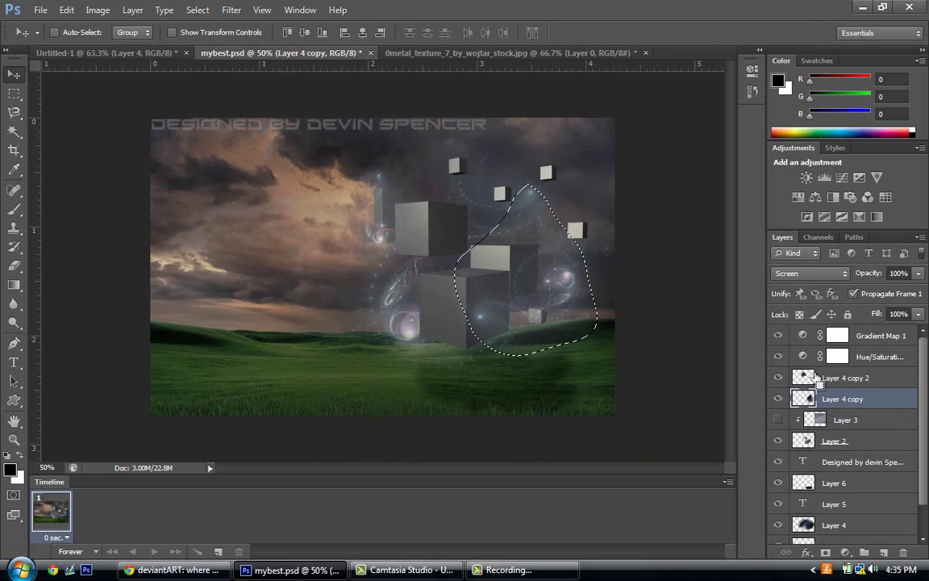
Paste the light effect into Untitled-1, move it over the cubes, and set its blend mode to Screen
{"action": "left_click", "coordinate": [95, 48]}
{"action": "left_click_drag", "start_coordinate": [409, 293], "coordinate": [574, 233]}
{"action": "left_click", "coordinate": [811, 273]}
{"action": "left_click", "coordinate": [798, 247]}
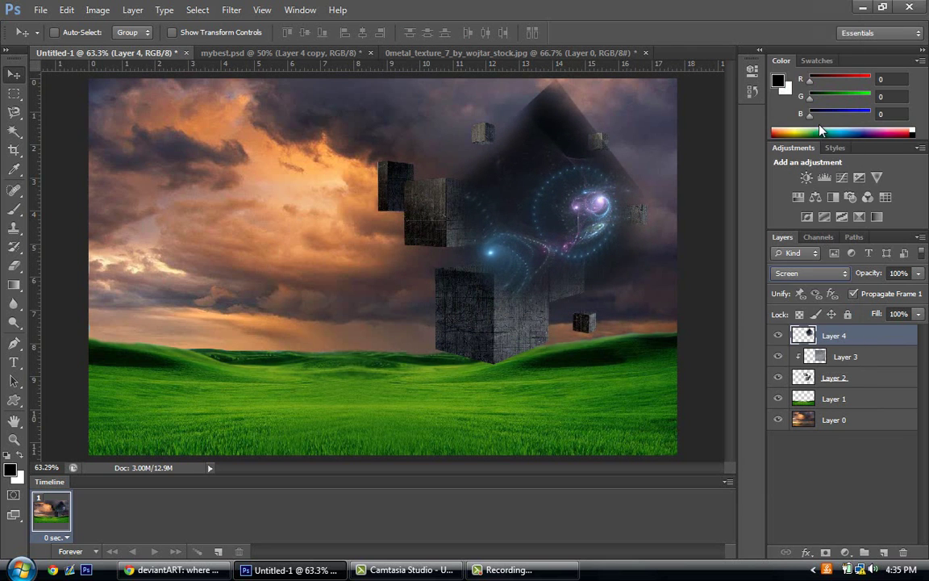
Move the light effect down over the cubes, rotate it about 135° and enlarge it
{"action": "left_click_drag", "start_coordinate": [569, 194], "coordinate": [564, 233]}
{"action": "key", "text": "ctrl+t"}
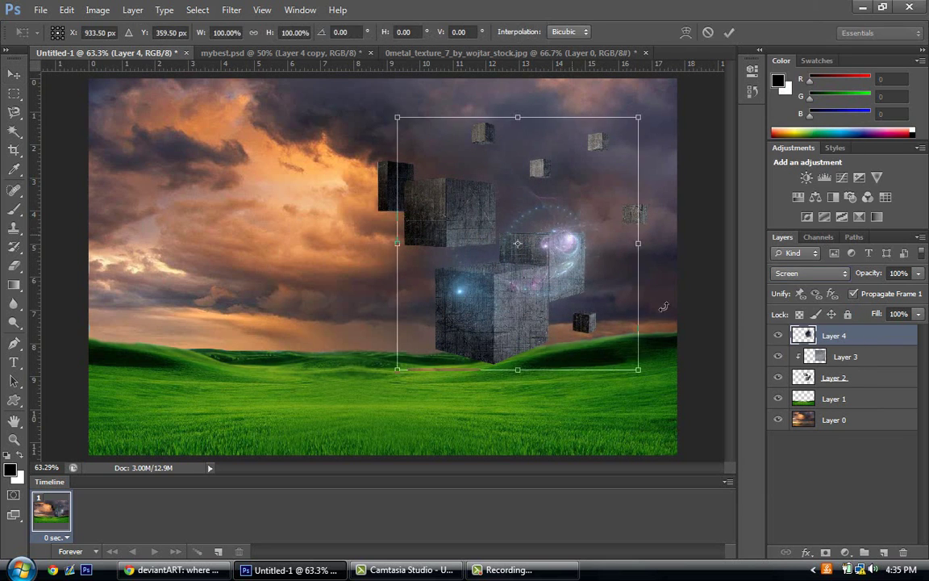
{"action": "left_click_drag", "start_coordinate": [641, 379], "coordinate": [297, 313]}
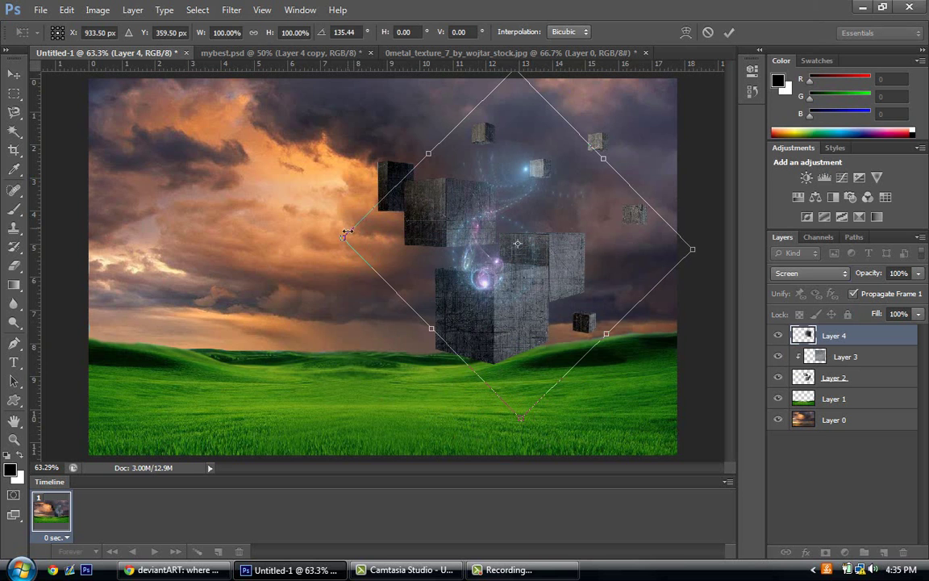
{"action": "left_click_drag", "start_coordinate": [345, 235], "coordinate": [454, 269]}
{"action": "key", "text": "Return"}
Rotate the light effect about 22° more, place Layer 4 beneath the cubes layer and shift it slightly
{"action": "key", "text": "ctrl+t"}
{"action": "left_click_drag", "start_coordinate": [699, 389], "coordinate": [657, 468]}
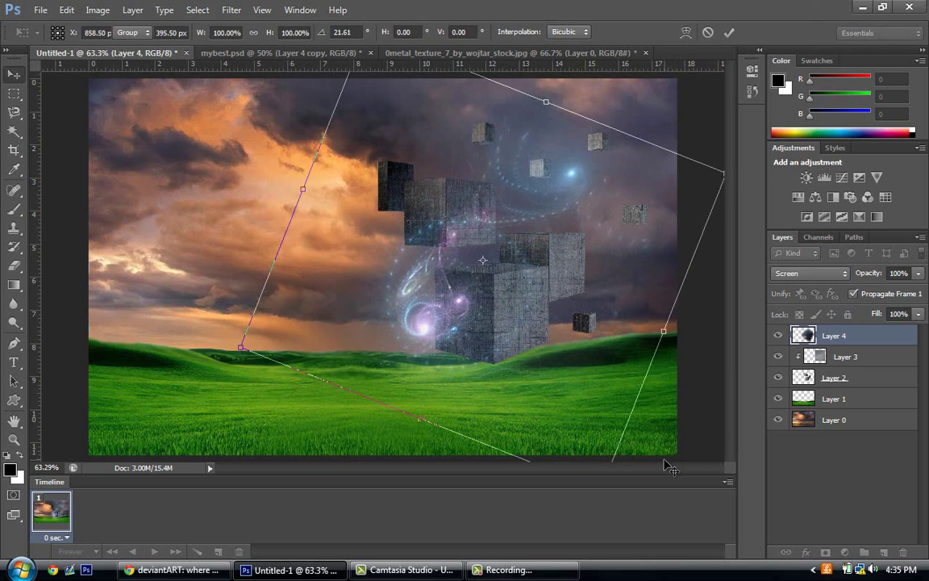
{"action": "key", "text": "Return"}
{"action": "left_click_drag", "start_coordinate": [861, 337], "coordinate": [862, 388]}
{"action": "left_click_drag", "start_coordinate": [576, 197], "coordinate": [589, 200]}
Duplicate Layer 4 and scale the copy down to about 64% width and 63% height
{"action": "right_click", "coordinate": [837, 378]}
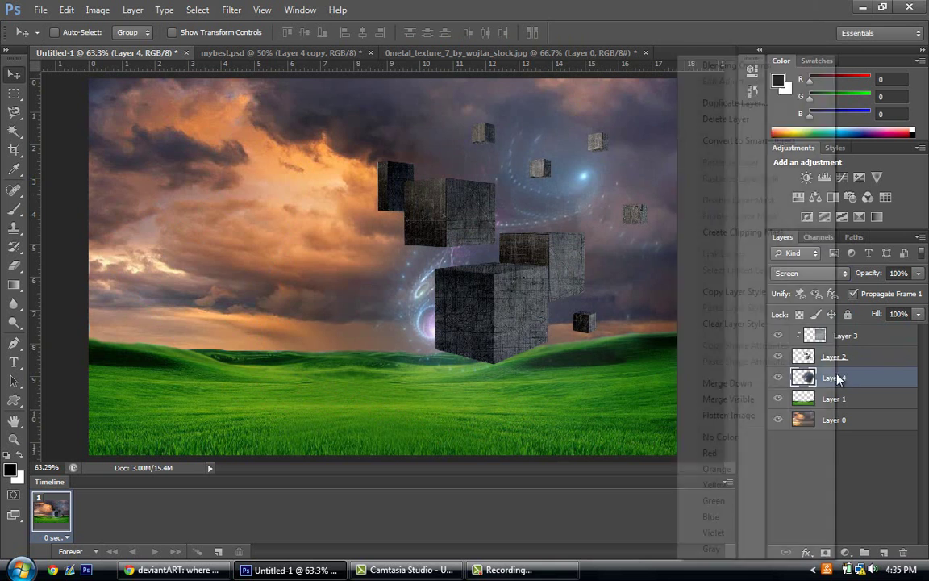
{"action": "left_click", "coordinate": [709, 102]}
{"action": "key", "text": "Return"}
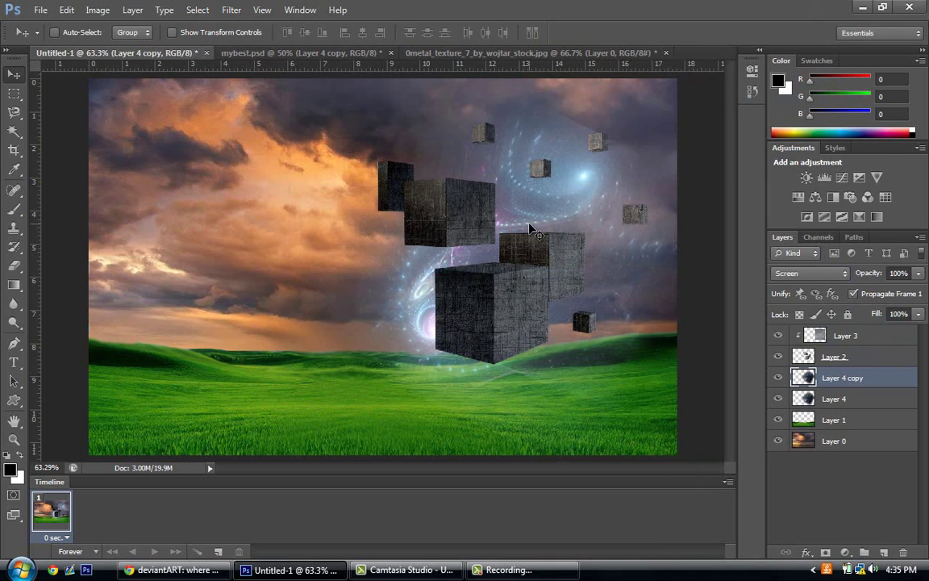
{"action": "key", "text": "ctrl+t"}
{"action": "left_click_drag", "start_coordinate": [290, 79], "coordinate": [480, 244]}
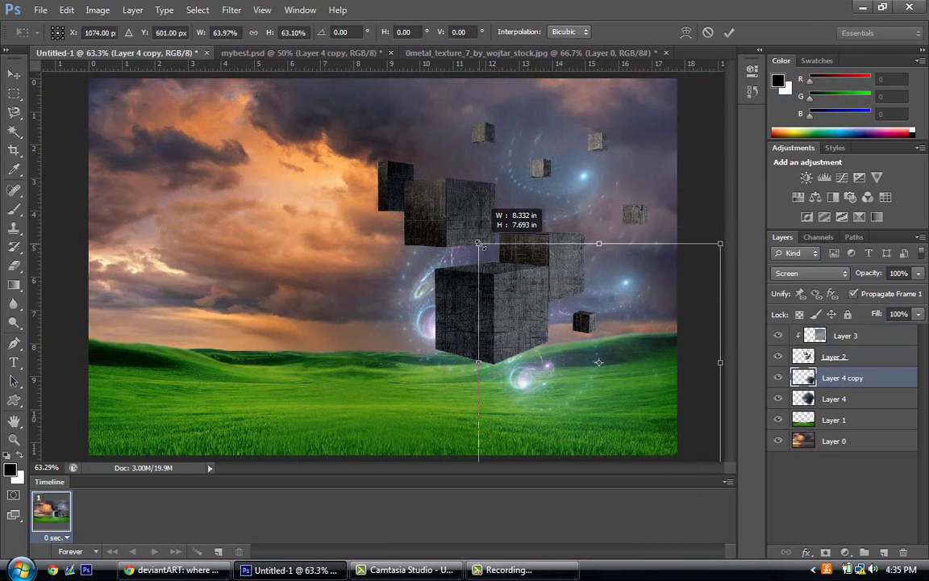
Rotate the smaller light copy, move it over the upper cubes and bring its layer to the top of the stack
{"action": "left_click_drag", "start_coordinate": [453, 208], "coordinate": [411, 405]}
{"action": "left_click_drag", "start_coordinate": [568, 286], "coordinate": [470, 95]}
{"action": "key", "text": "Return"}
{"action": "key", "text": "t"}
{"action": "left_click_drag", "start_coordinate": [843, 377], "coordinate": [839, 333]}
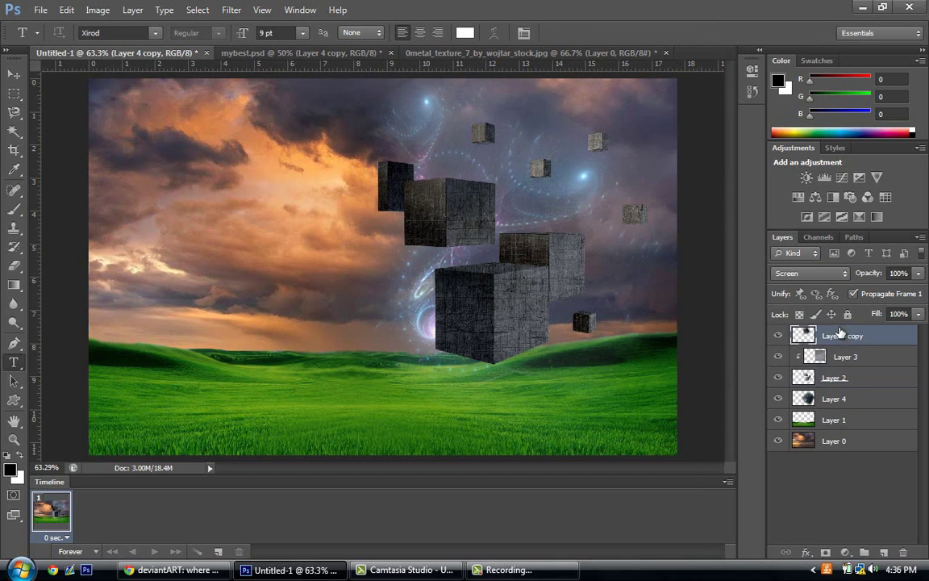
{"action": "left_click_drag", "start_coordinate": [444, 164], "coordinate": [479, 183]}
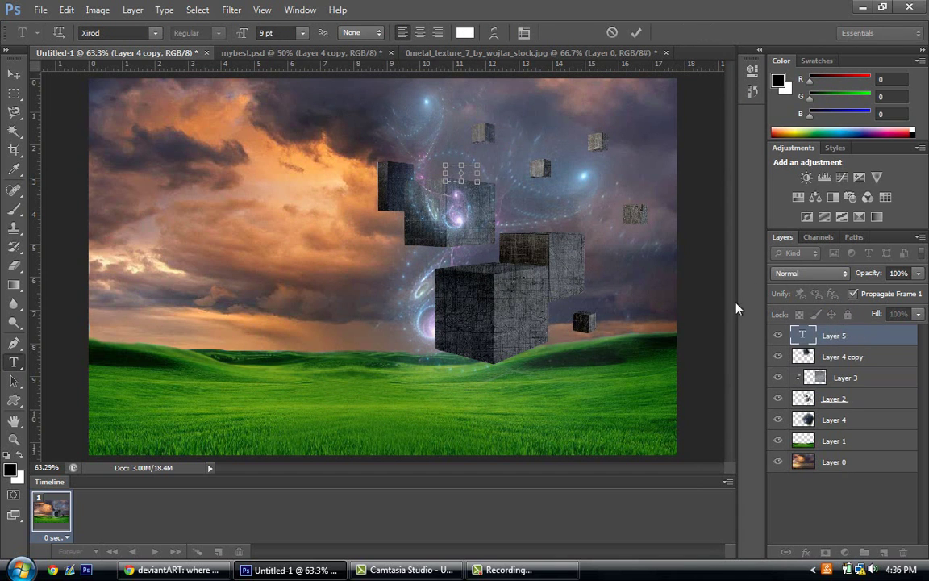
{"action": "right_click", "coordinate": [741, 158]}
{"action": "left_click", "coordinate": [816, 69]}
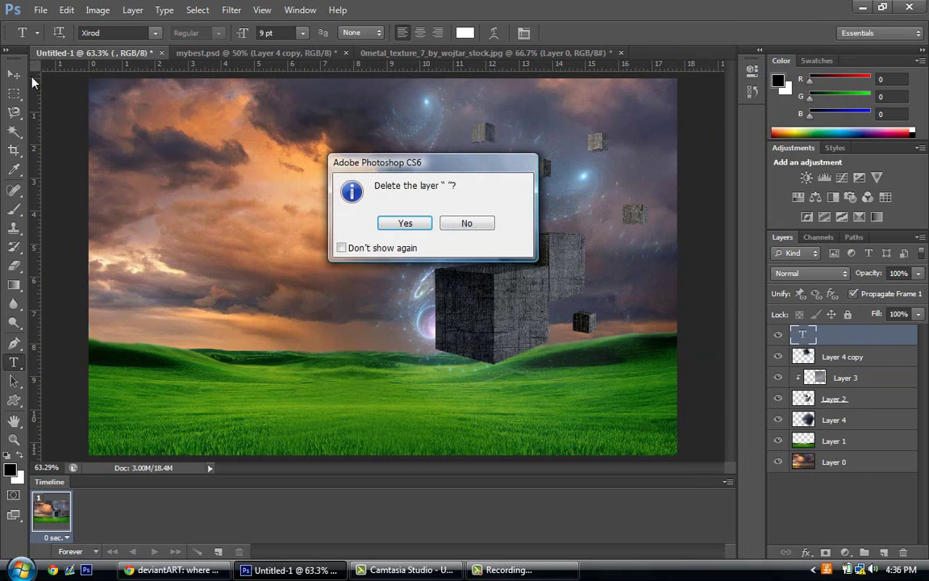
{"action": "left_click", "coordinate": [406, 223]}
Move Layer 4 copy onto the upper-left cube and erase its haze over the neighbouring cube with an 80 px soft eraser
{"action": "key", "text": "v"}
{"action": "left_click_drag", "start_coordinate": [440, 186], "coordinate": [396, 176]}
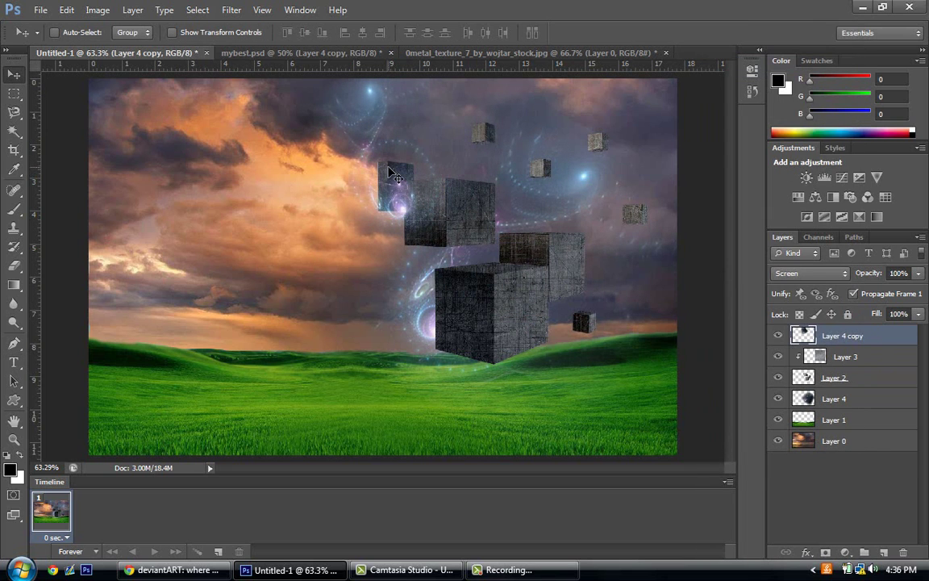
{"action": "left_click", "coordinate": [15, 266]}
{"action": "left_click", "coordinate": [72, 34]}
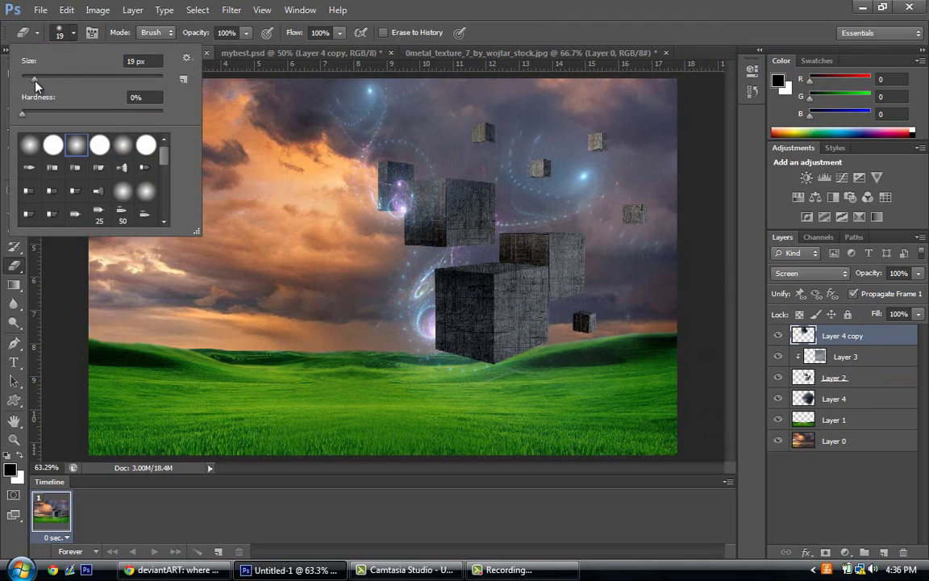
{"action": "left_click", "coordinate": [604, 103]}
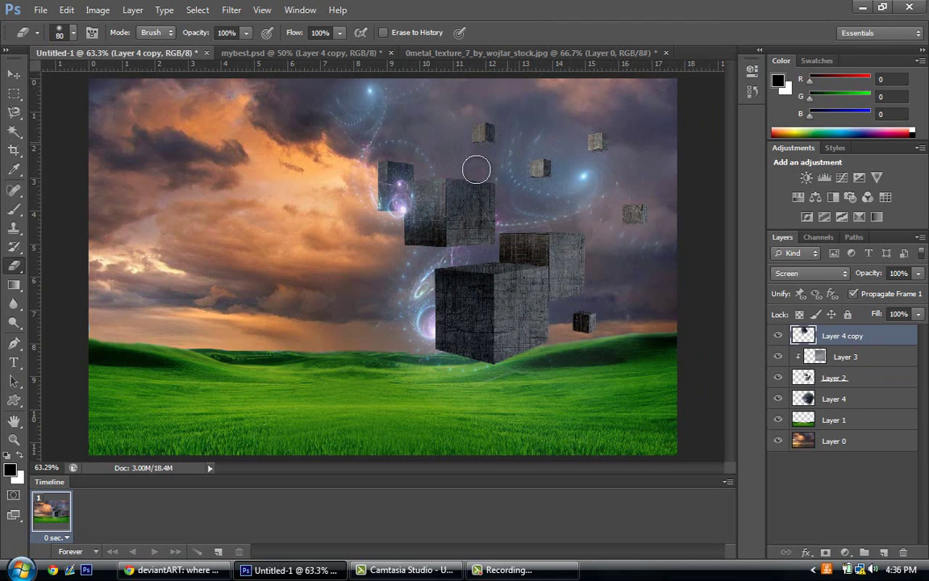
{"action": "left_click_drag", "start_coordinate": [476, 170], "coordinate": [418, 161]}
Clean up the edges of the light effect on Layer 4 with a 201 px soft eraser, and reselect Layer 4 copy
{"action": "left_click", "coordinate": [839, 398]}
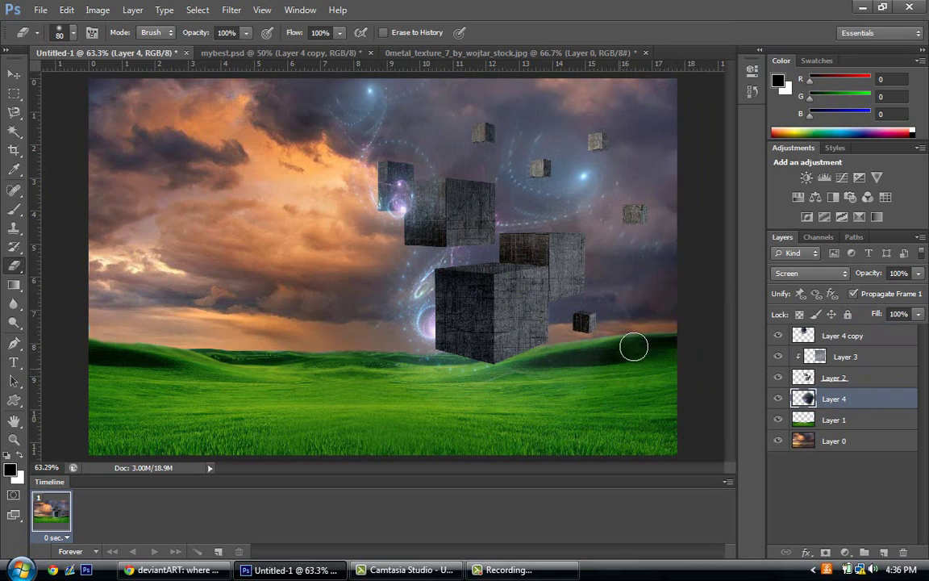
{"action": "left_click", "coordinate": [73, 33]}
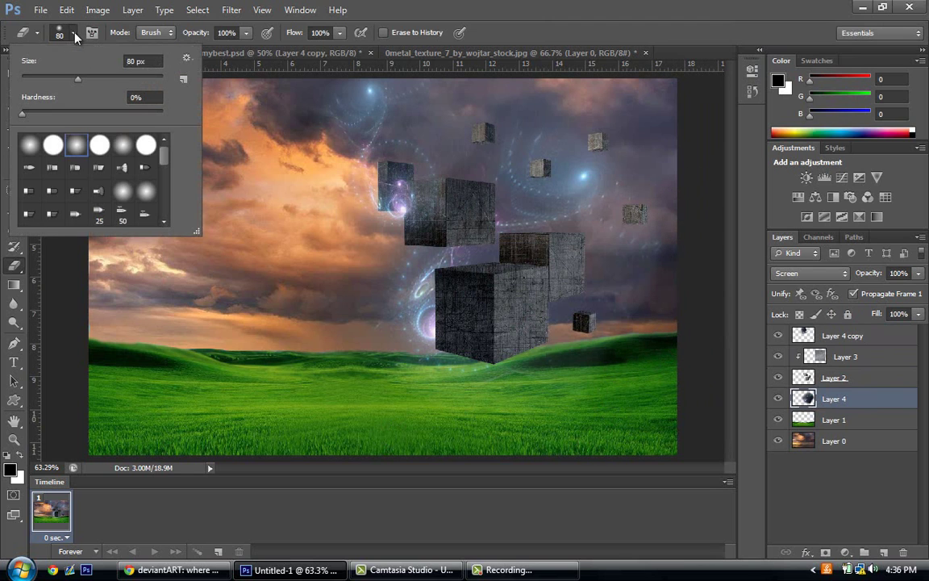
{"action": "left_click", "coordinate": [679, 380]}
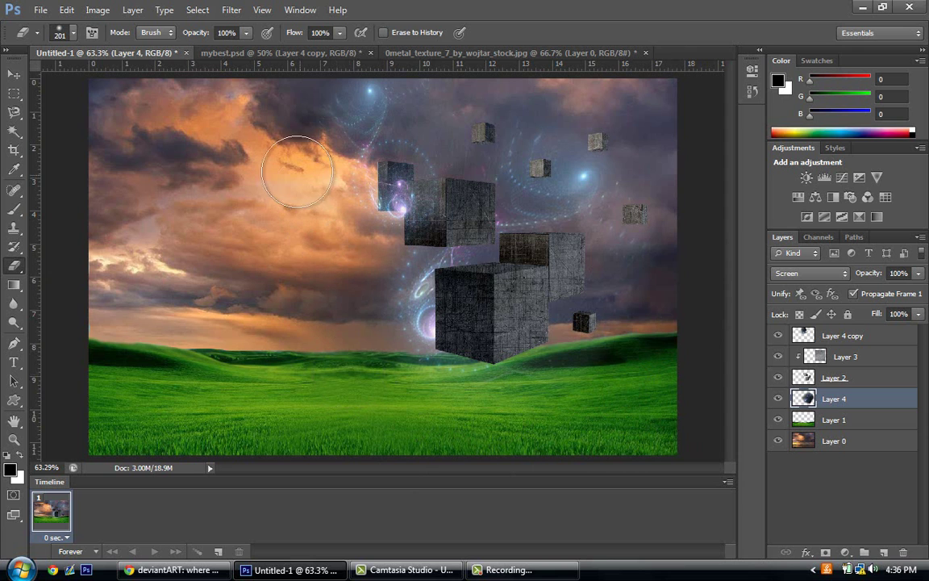
{"action": "left_click", "coordinate": [825, 336]}
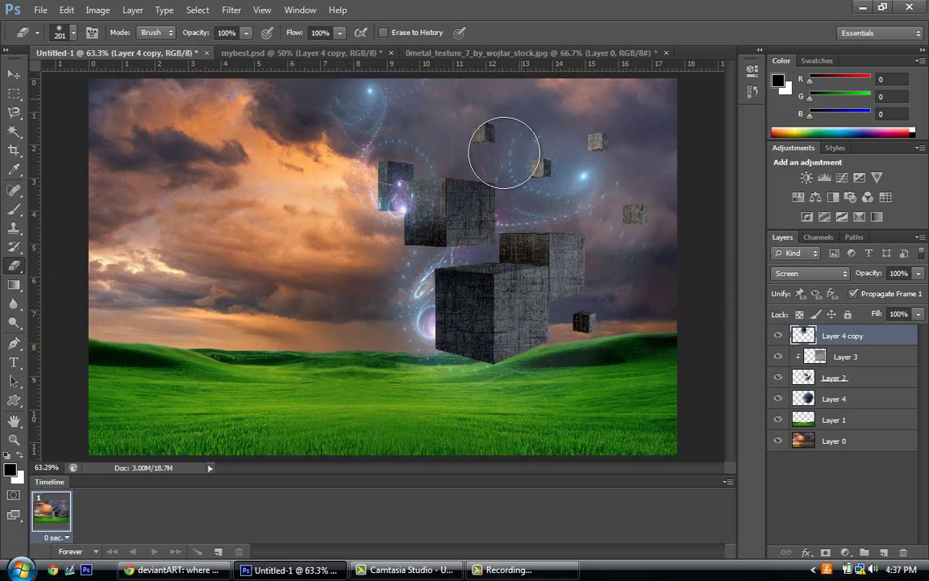
{"action": "left_click", "coordinate": [40, 9]}
{"action": "left_click", "coordinate": [40, 39]}
{"action": "left_click", "coordinate": [304, 147]}
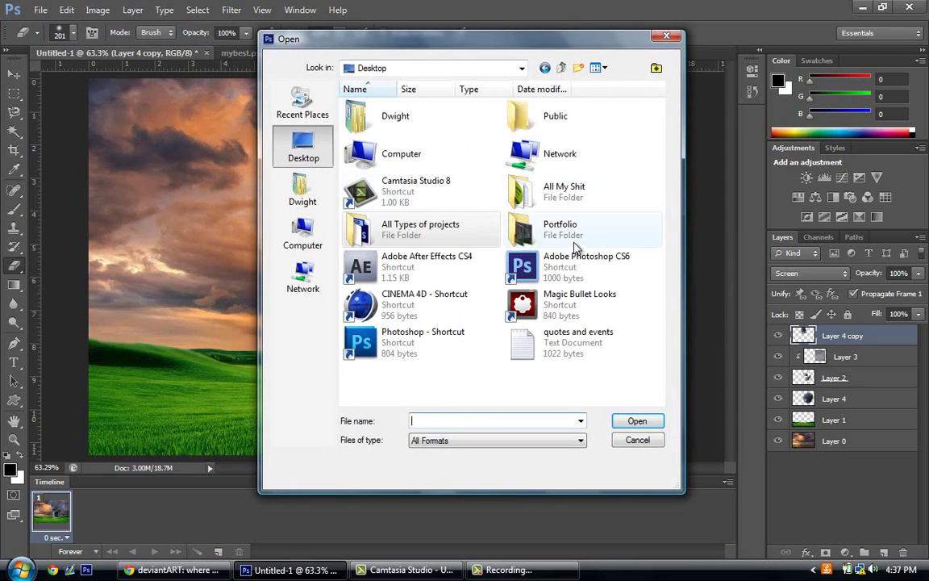
{"action": "key", "text": "Escape"}
Duplicate Layer 4 copy and move the duplicate over the small cube at the lower right of the cube group
{"action": "right_click", "coordinate": [844, 342]}
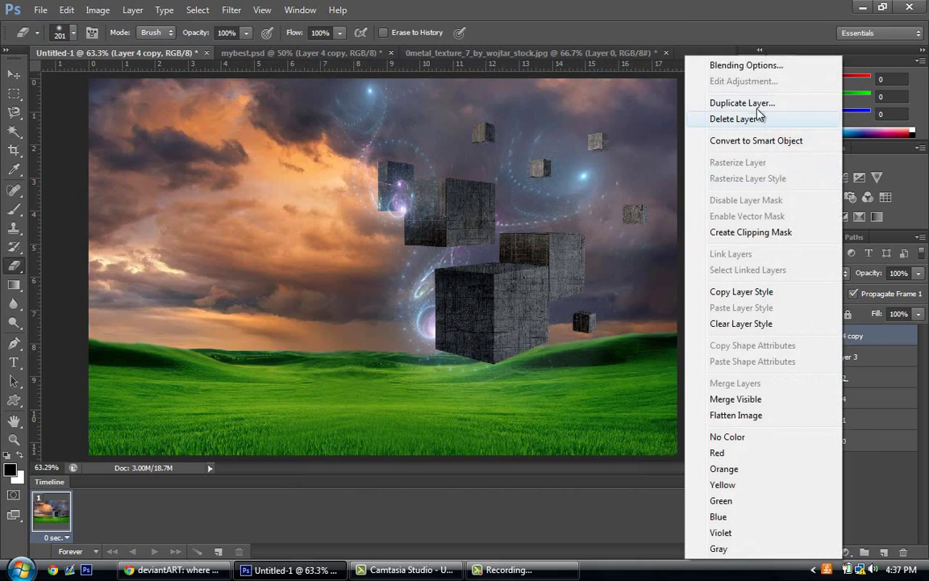
{"action": "left_click", "coordinate": [741, 102]}
{"action": "key", "text": "Return"}
{"action": "key", "text": "v"}
{"action": "left_click_drag", "start_coordinate": [407, 144], "coordinate": [595, 291]}
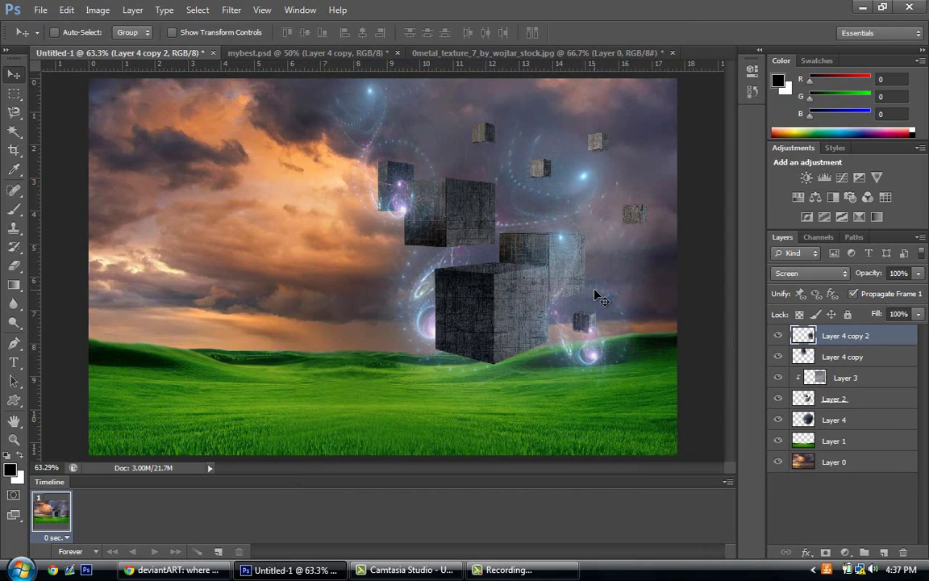
Rotate the new light copy twice, the second time by about 159°, and move it beside the right-hand cubes
{"action": "key", "text": "ctrl+t"}
{"action": "left_click_drag", "start_coordinate": [729, 458], "coordinate": [499, 415]}
{"action": "key", "text": "Return"}
{"action": "mouse_move", "coordinate": [620, 252]}
{"action": "left_mouse_down"}
{"action": "mouse_move", "coordinate": [632, 285]}
{"action": "mouse_move", "coordinate": [623, 272]}
{"action": "left_mouse_up"}
{"action": "key", "text": "ctrl+t"}
{"action": "left_click_drag", "start_coordinate": [727, 176], "coordinate": [584, 423]}
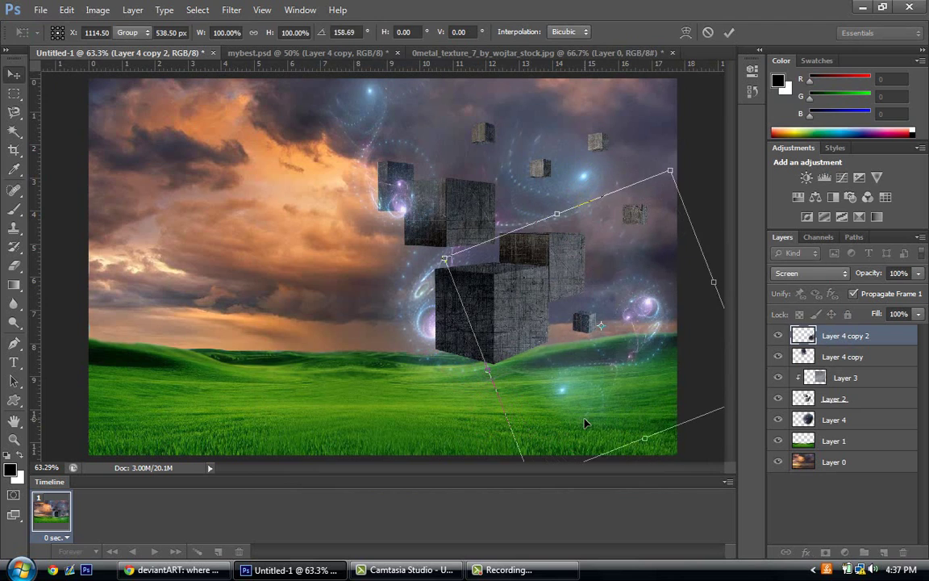
{"action": "key", "text": "Return"}
{"action": "left_click_drag", "start_coordinate": [630, 357], "coordinate": [609, 296]}
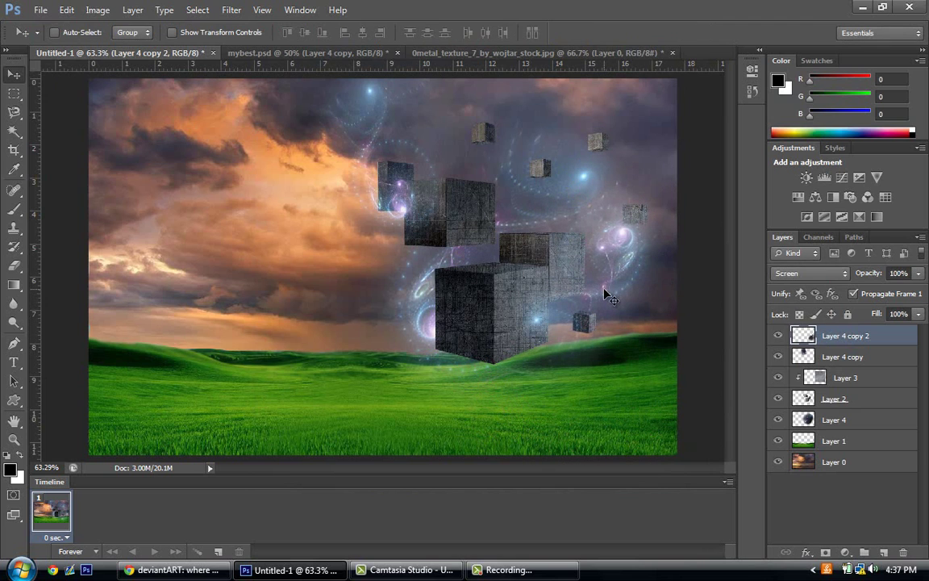
Add a Hue/Saturation adjustment layer above all layers with saturation set to -50
{"action": "left_click", "coordinate": [845, 553]}
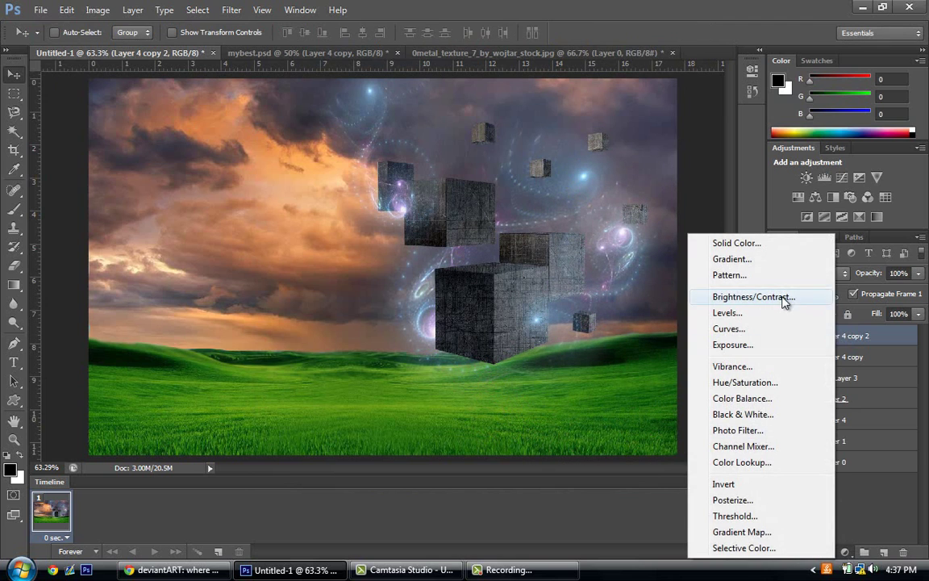
{"action": "left_click", "coordinate": [786, 382]}
{"action": "left_click_drag", "start_coordinate": [629, 187], "coordinate": [584, 191]}
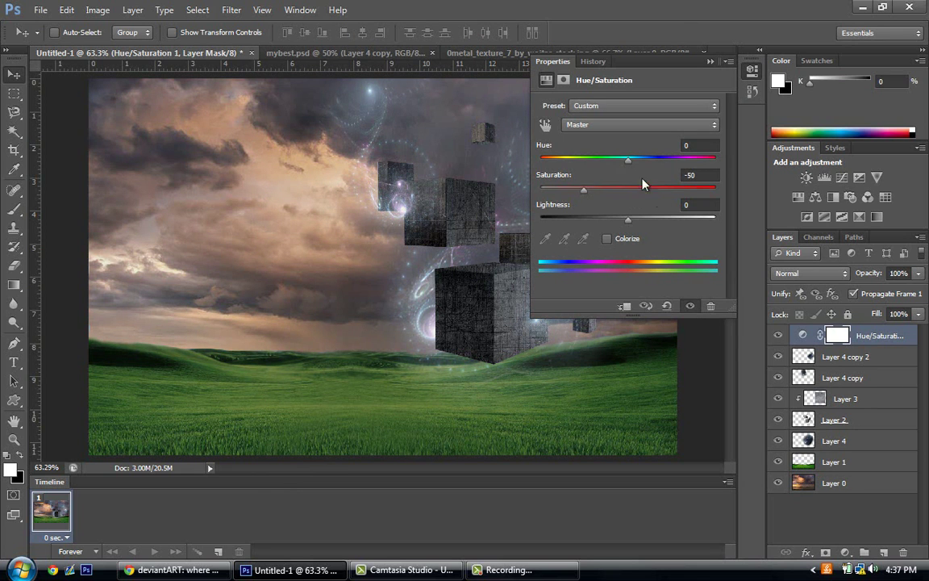
{"action": "left_click", "coordinate": [710, 62]}
Add a Gradient Map adjustment layer and set its dark colour stop to navy #1c2449
{"action": "left_click", "coordinate": [845, 552]}
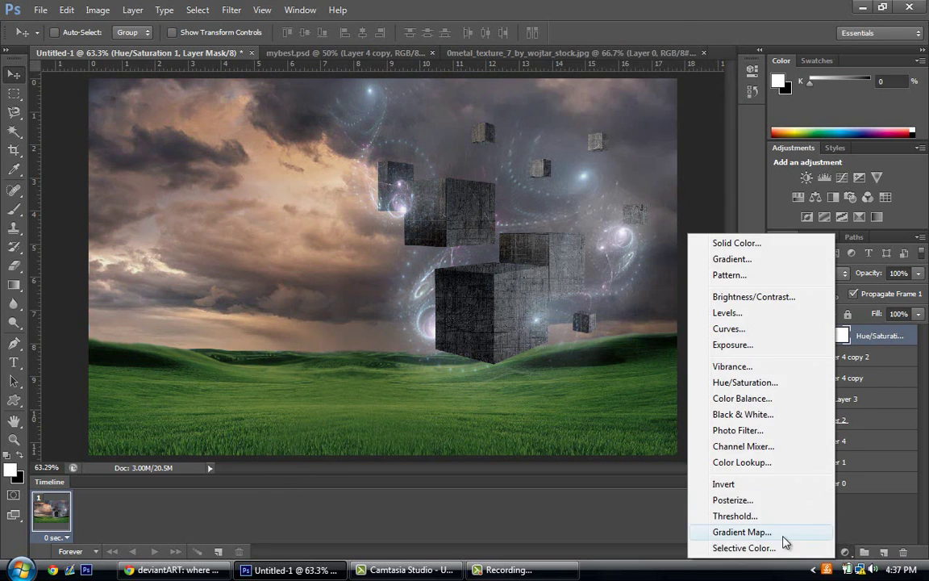
{"action": "left_click", "coordinate": [710, 529]}
{"action": "left_click", "coordinate": [621, 109]}
{"action": "left_click", "coordinate": [556, 375]}
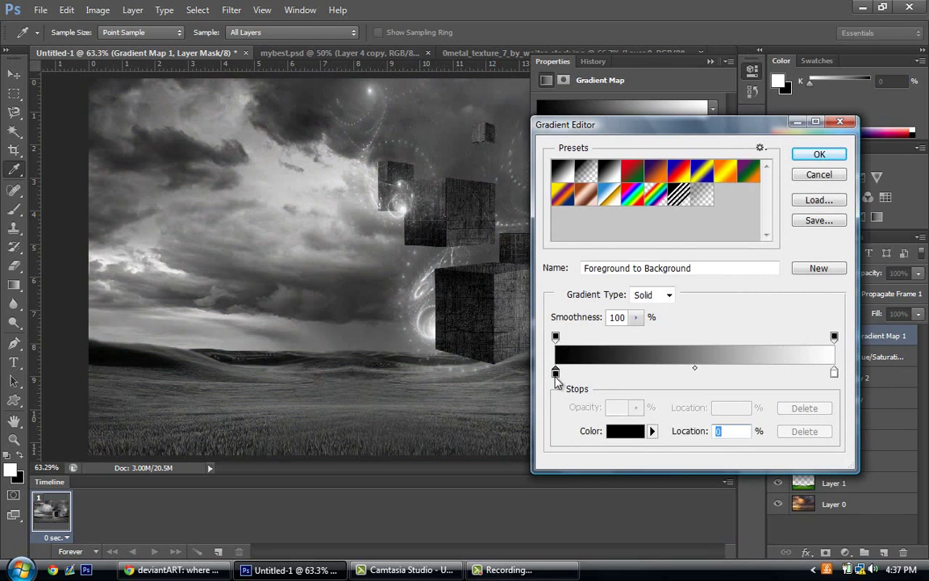
{"action": "left_click", "coordinate": [627, 431]}
{"action": "left_click", "coordinate": [692, 423]}
{"action": "left_click", "coordinate": [605, 486]}
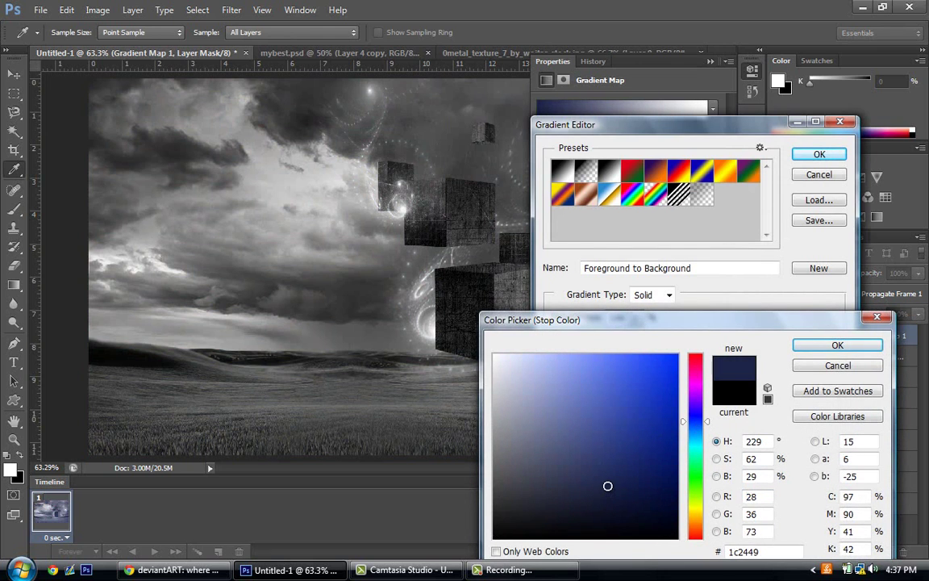
{"action": "left_click", "coordinate": [831, 345]}
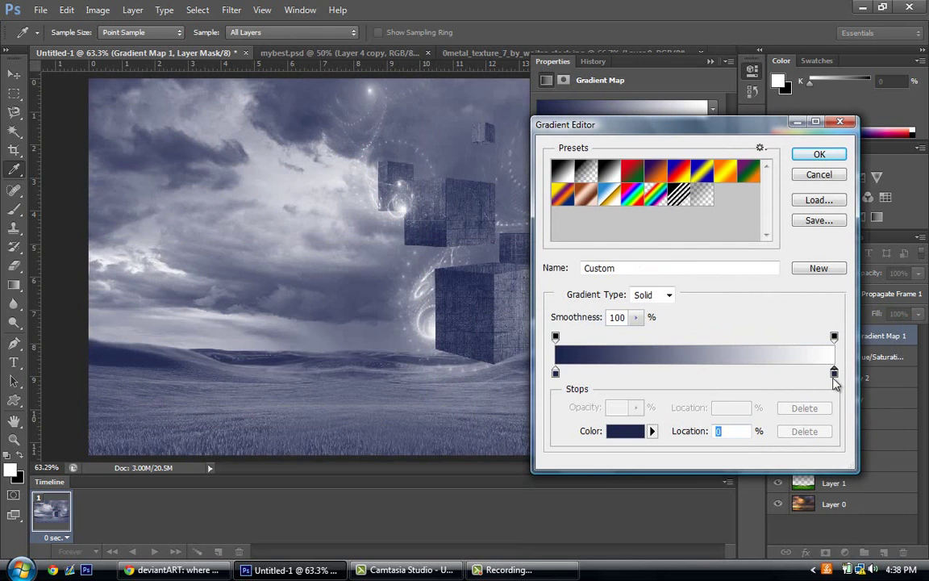
Set the gradient's light end stop to a muted olive yellow, discard the extra stop near it and accept the gradient
{"action": "left_click", "coordinate": [834, 373]}
{"action": "double_click", "coordinate": [833, 374]}
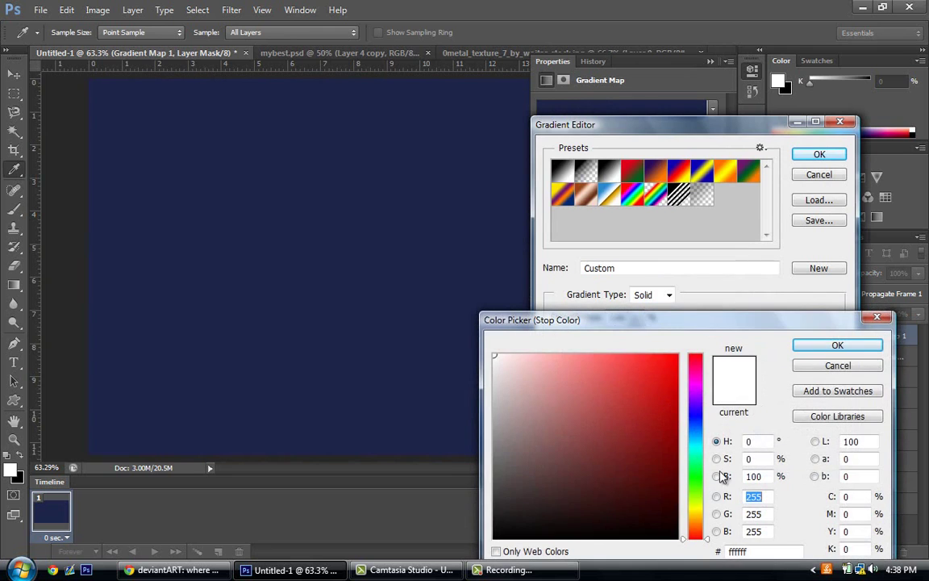
{"action": "left_click", "coordinate": [696, 508]}
{"action": "left_click_drag", "start_coordinate": [589, 444], "coordinate": [584, 424]}
{"action": "left_click", "coordinate": [827, 347]}
{"action": "left_click", "coordinate": [827, 374]}
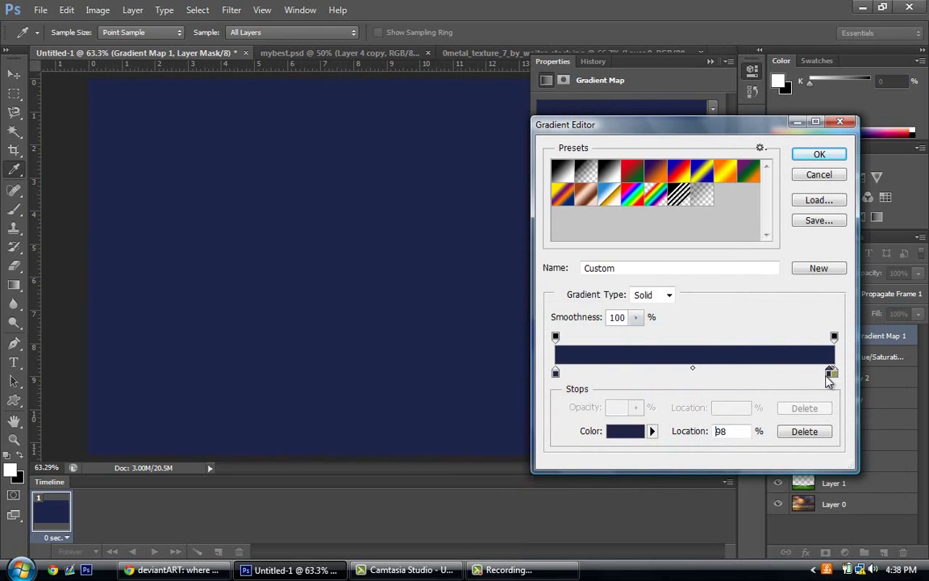
{"action": "left_click_drag", "start_coordinate": [827, 379], "coordinate": [822, 403]}
{"action": "left_click", "coordinate": [818, 154]}
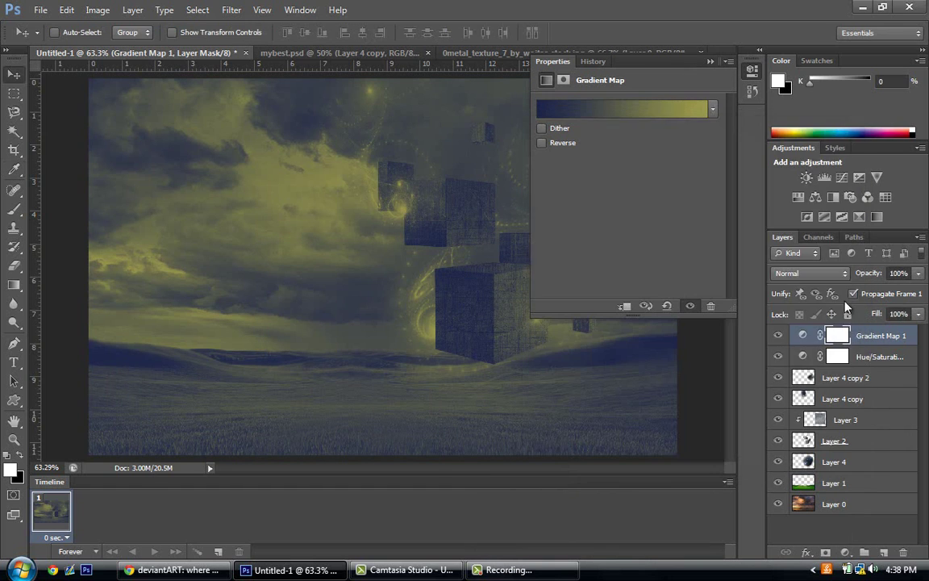
Try Lighter Color on the Gradient Map layer, switch it to Linear Burn and reduce its opacity to 43%
{"action": "left_click", "coordinate": [815, 272]}
{"action": "left_click", "coordinate": [823, 157]}
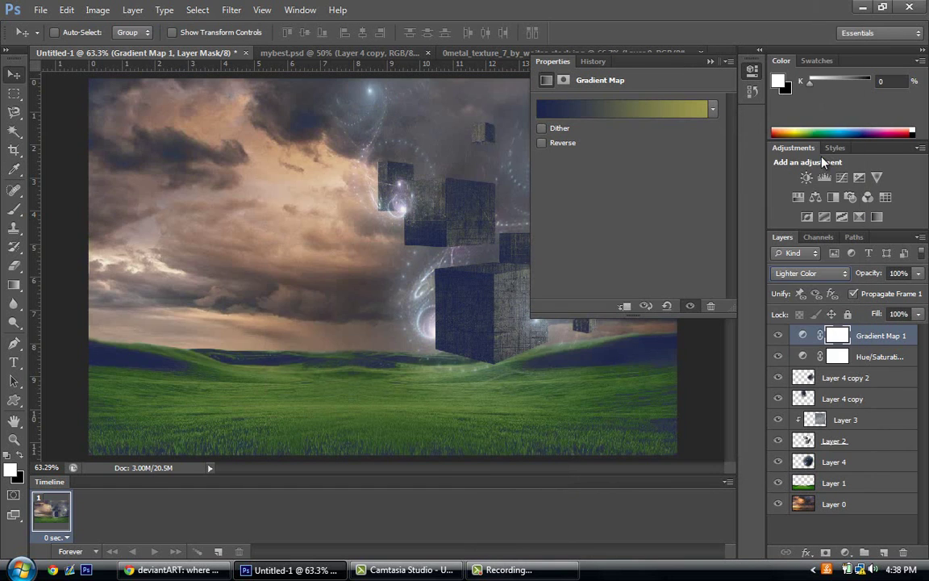
{"action": "left_click", "coordinate": [815, 273]}
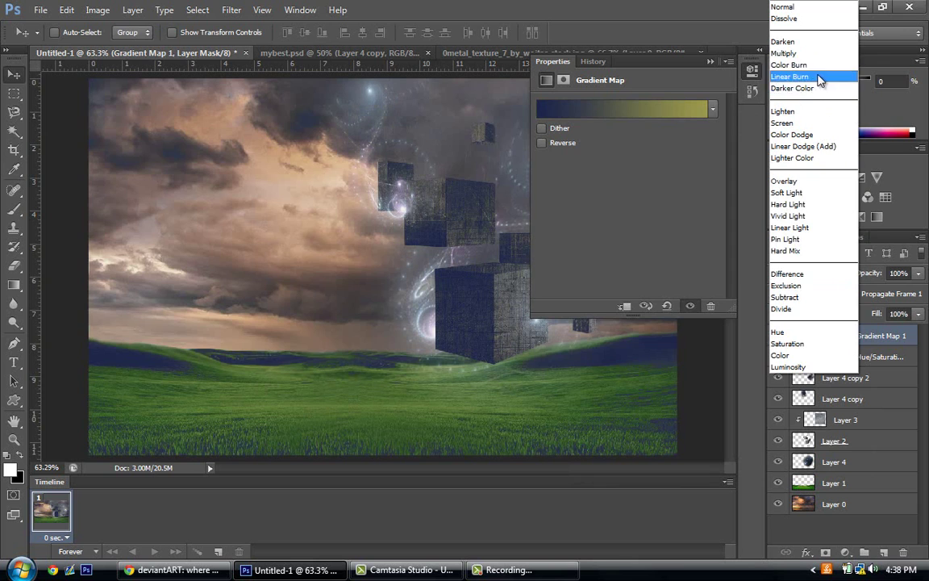
{"action": "left_click", "coordinate": [824, 76]}
{"action": "left_click", "coordinate": [918, 274]}
{"action": "left_click_drag", "start_coordinate": [918, 293], "coordinate": [883, 294]}
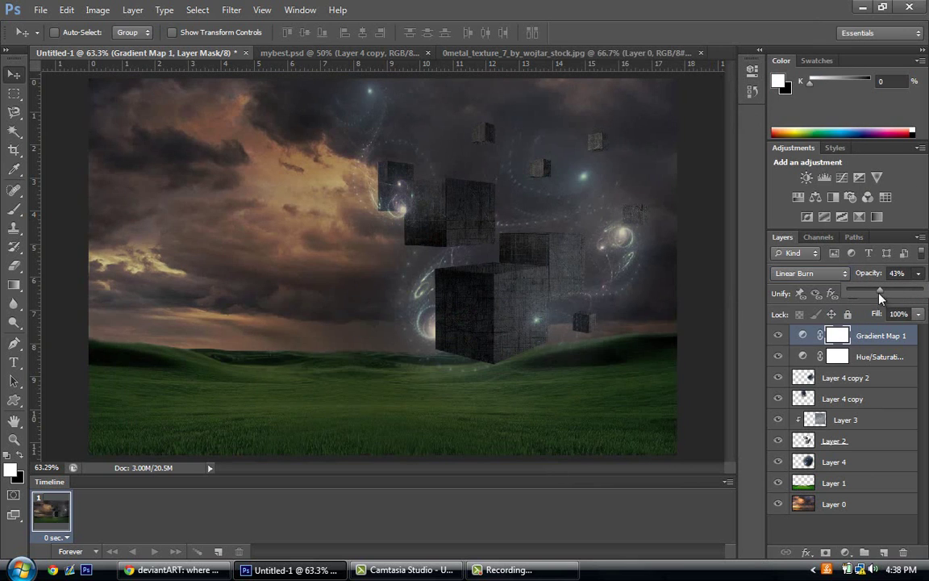
Compare successive blend modes on the Gradient Map layer and set it to Vivid Light
{"action": "left_click", "coordinate": [811, 273]}
{"action": "left_click", "coordinate": [797, 10]}
{"action": "key", "text": "Down"}
{"action": "key", "text": "Down"}
{"action": "key", "text": "Down"}
{"action": "key", "text": "Down"}
{"action": "key", "text": "Down"}
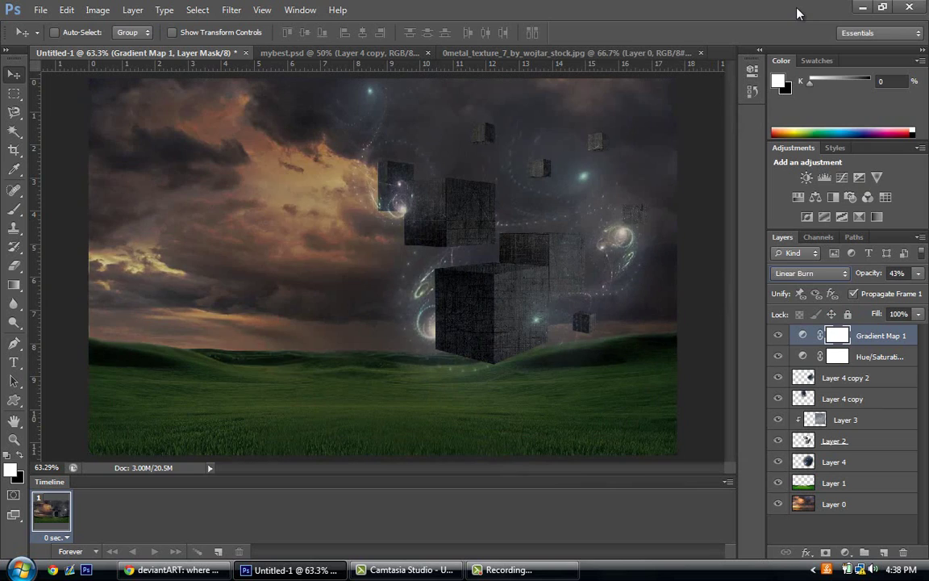
{"action": "key", "text": "Up"}
{"action": "key", "text": "Down"}
{"action": "key", "text": "Down"}
{"action": "key", "text": "Down"}
{"action": "key", "text": "Down"}
{"action": "key", "text": "Down"}
{"action": "key", "text": "Down"}
{"action": "key", "text": "Down"}
{"action": "key", "text": "Down"}
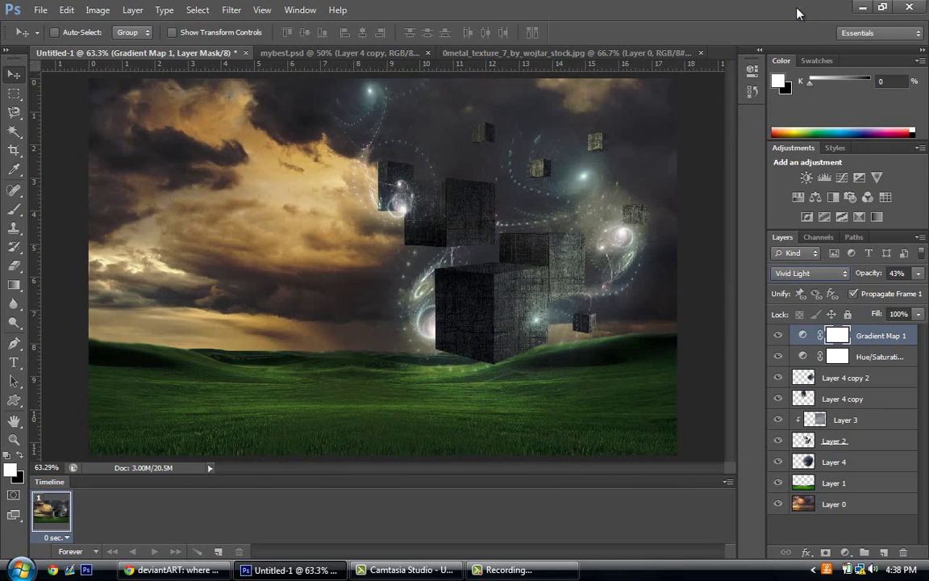
Preview neighbouring blend modes on the Gradient Map layer and return it to Vivid Light
{"action": "key", "text": "Down"}
{"action": "key", "text": "Down"}
{"action": "key", "text": "Down"}
{"action": "key", "text": "Up"}
{"action": "key", "text": "Up"}
{"action": "key", "text": "Up"}
{"action": "key", "text": "Up"}
{"action": "key", "text": "Down"}
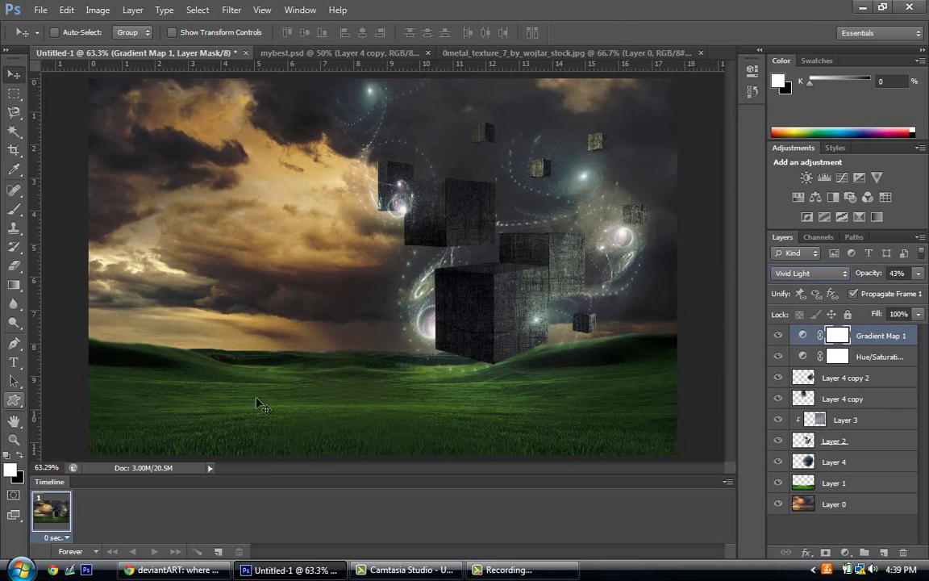
Add a new layer directly above the grass layer and paint a soft black shadow below the cubes with a 72 px brush
{"action": "left_click", "coordinate": [884, 553]}
{"action": "left_click_drag", "start_coordinate": [865, 338], "coordinate": [875, 484]}
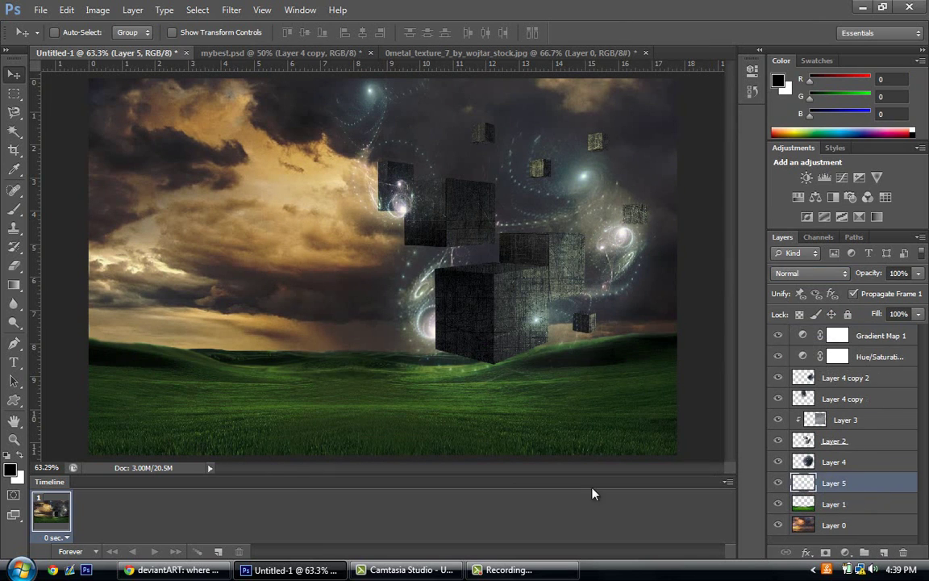
{"action": "left_click", "coordinate": [14, 208]}
{"action": "left_click", "coordinate": [77, 32]}
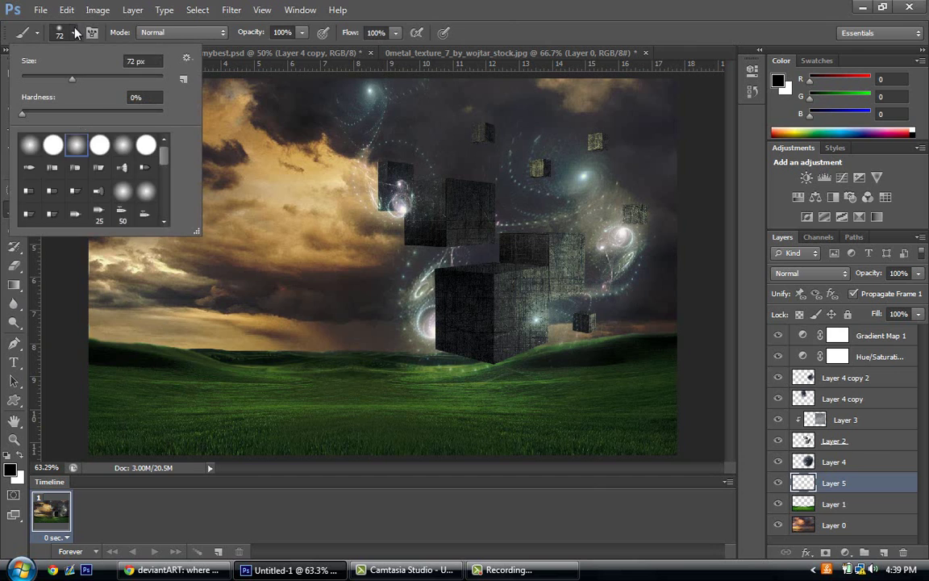
{"action": "left_click", "coordinate": [75, 33]}
{"action": "mouse_move", "coordinate": [439, 390]}
{"action": "left_mouse_down"}
{"action": "mouse_move", "coordinate": [487, 402]}
{"action": "mouse_move", "coordinate": [560, 380]}
{"action": "mouse_move", "coordinate": [545, 406]}
{"action": "mouse_move", "coordinate": [578, 411]}
{"action": "mouse_move", "coordinate": [586, 391]}
{"action": "mouse_move", "coordinate": [601, 387]}
{"action": "mouse_move", "coordinate": [559, 424]}
{"action": "mouse_move", "coordinate": [531, 422]}
{"action": "mouse_move", "coordinate": [543, 394]}
{"action": "left_mouse_up"}
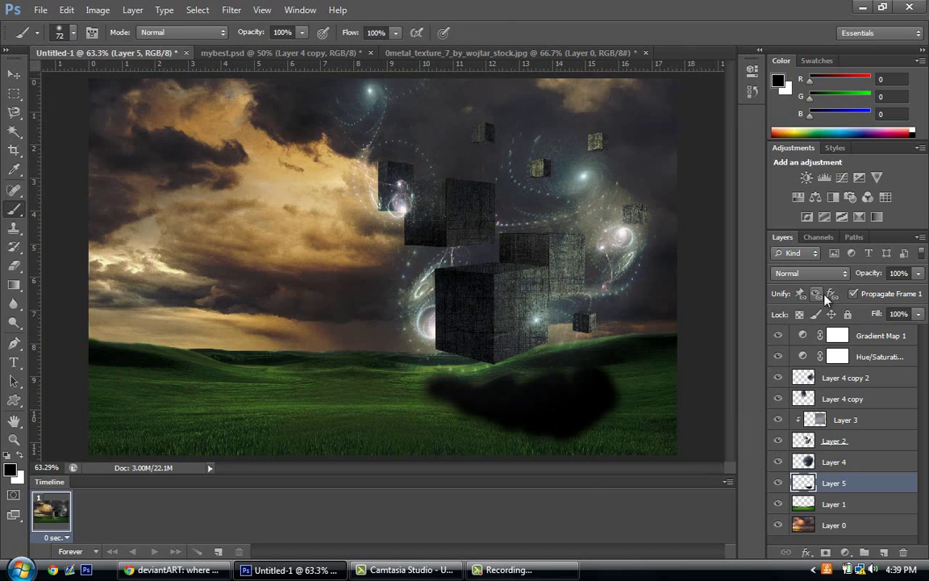
Blend the painted shadow layer into the grass with the Soft Light mode
{"action": "left_click", "coordinate": [810, 272]}
{"action": "left_click", "coordinate": [807, 121]}
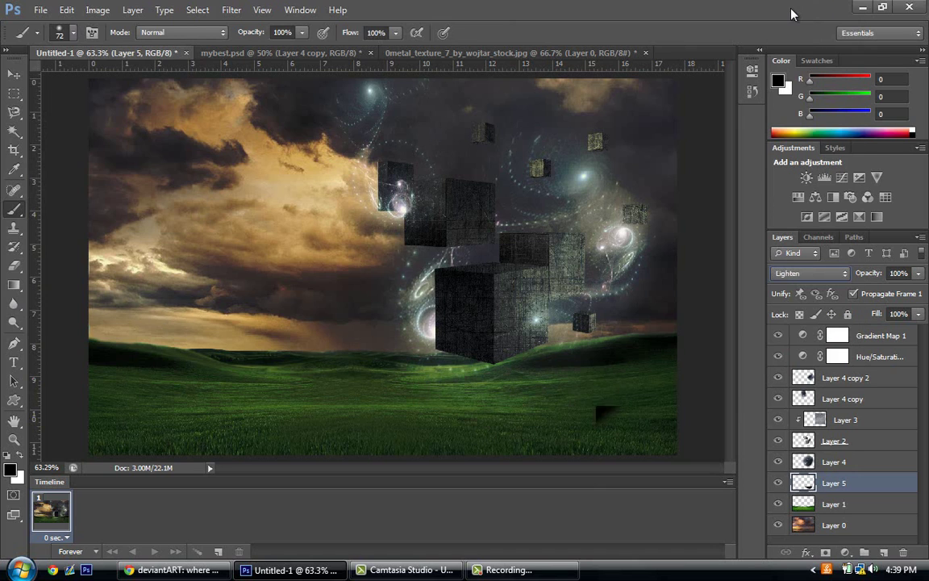
{"action": "key", "text": "Down"}
{"action": "key", "text": "Down"}
{"action": "key", "text": "Down"}
{"action": "key", "text": "Down"}
{"action": "key", "text": "Down"}
{"action": "key", "text": "Down"}
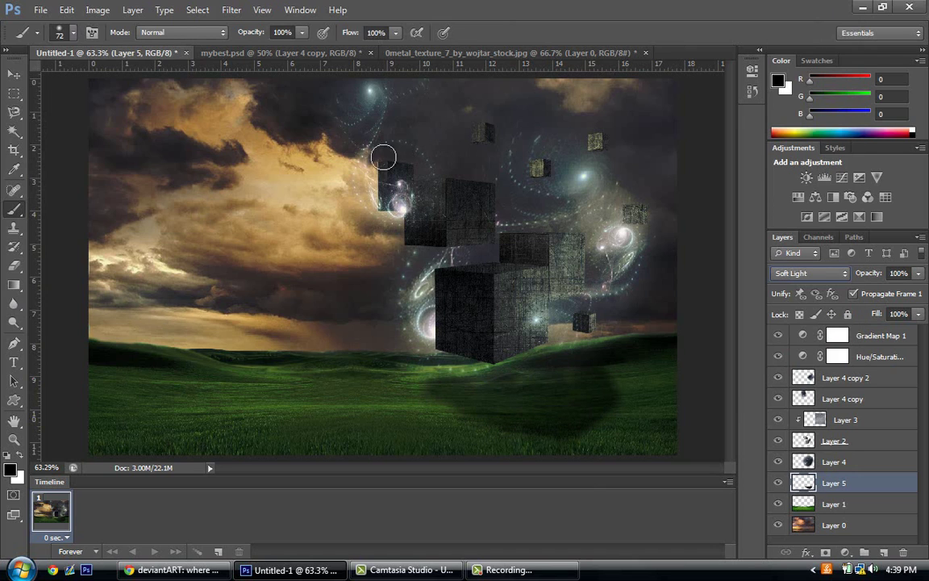
{"action": "left_click", "coordinate": [13, 76]}
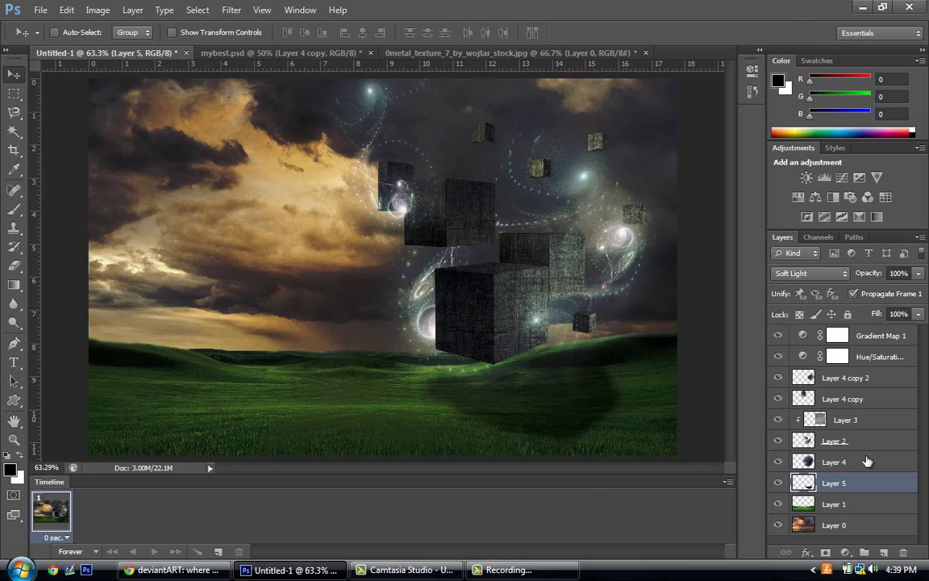
{"action": "left_click", "coordinate": [853, 402]}
{"action": "left_click", "coordinate": [14, 266]}
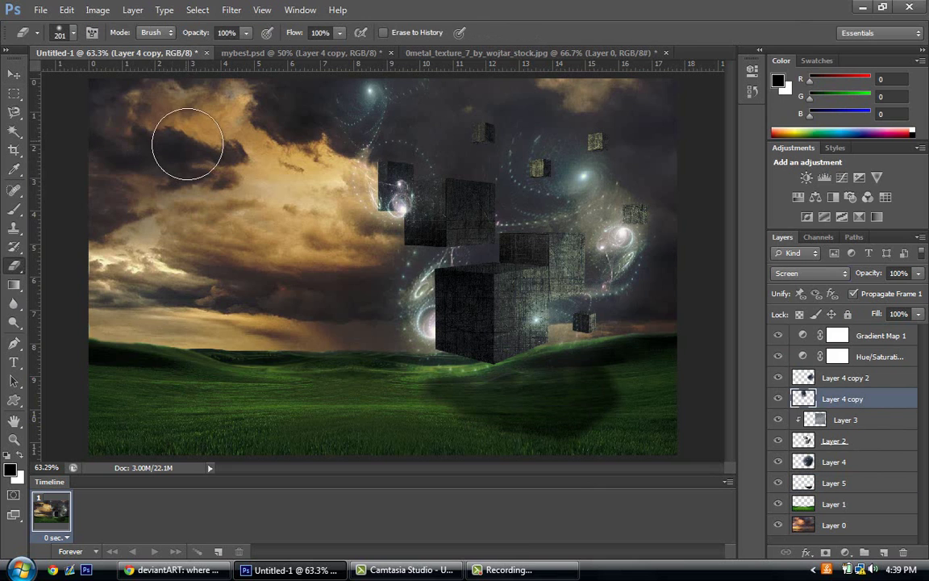
{"action": "left_click", "coordinate": [14, 439]}
{"action": "left_click", "coordinate": [330, 275], "text": "alt"}
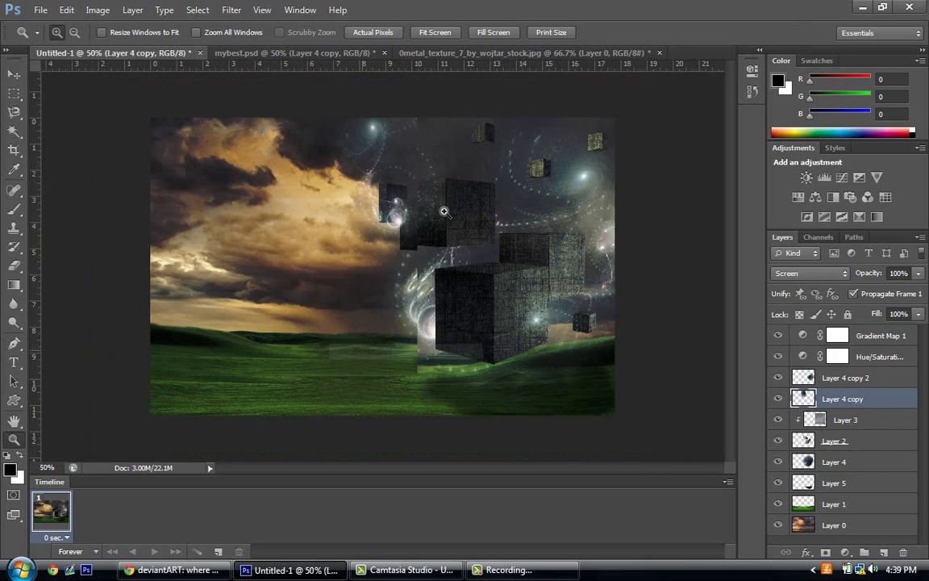
{"action": "left_click", "coordinate": [13, 265]}
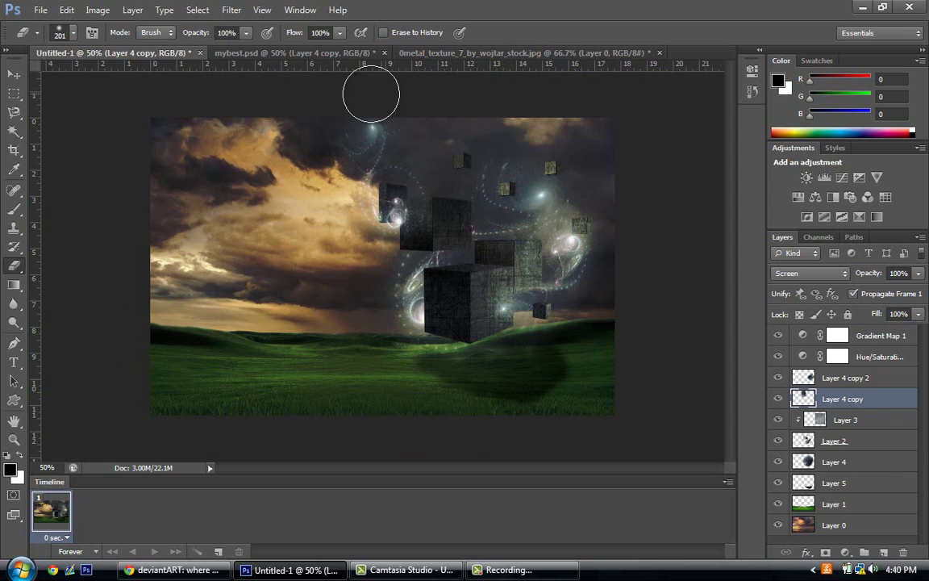
{"action": "key", "text": "ctrl+z"}
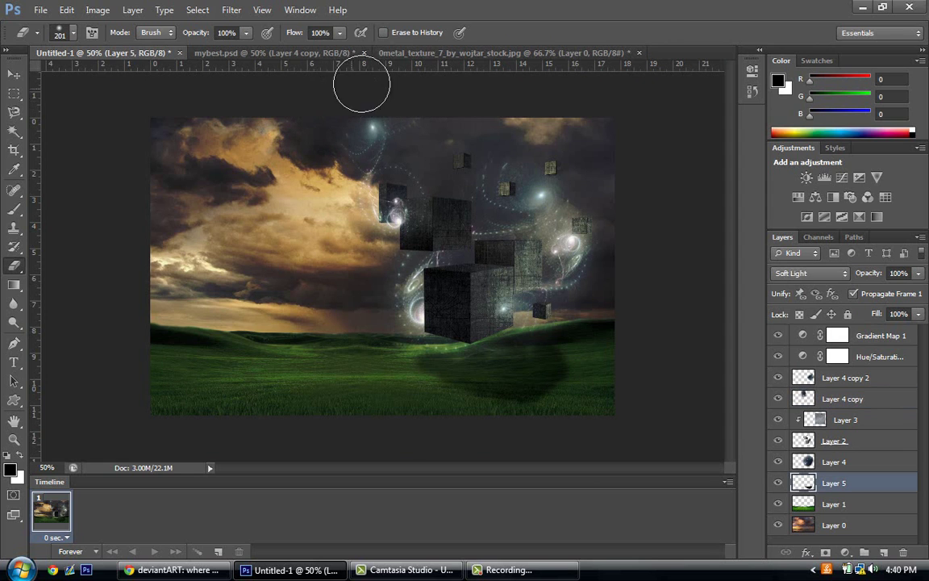
{"action": "left_click", "coordinate": [14, 439]}
{"action": "right_click", "coordinate": [311, 296]}
{"action": "left_click", "coordinate": [340, 299]}
Rotate the Layer 4 copy glow slightly clockwise with Free Transform
{"action": "left_click", "coordinate": [866, 400]}
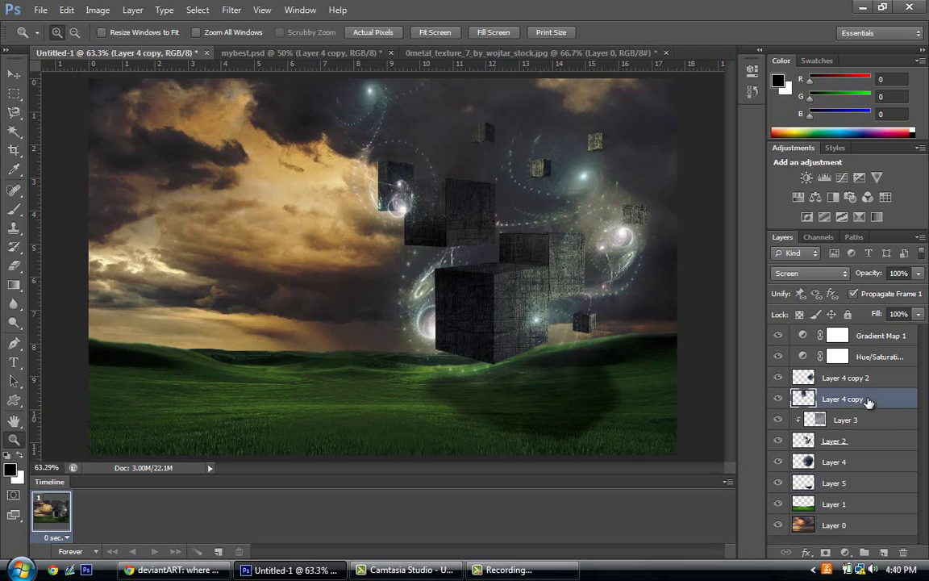
{"action": "key", "text": "v"}
{"action": "key", "text": "ctrl+t"}
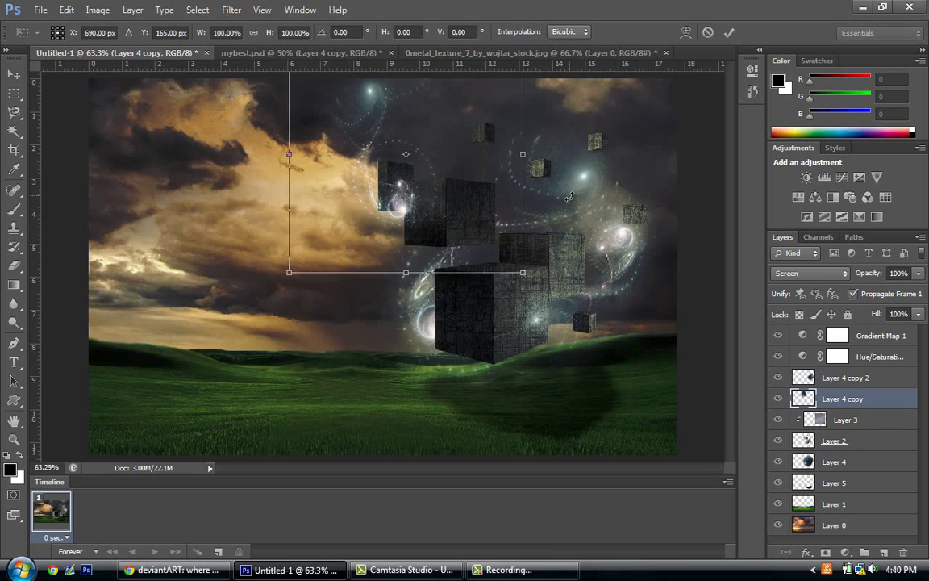
{"action": "left_click_drag", "start_coordinate": [572, 198], "coordinate": [556, 234]}
{"action": "key", "text": "Return"}
Place the Layer 4 copy layer just below Layer 4 and shift its glow behind the upper cubes
{"action": "left_click_drag", "start_coordinate": [432, 182], "coordinate": [433, 196]}
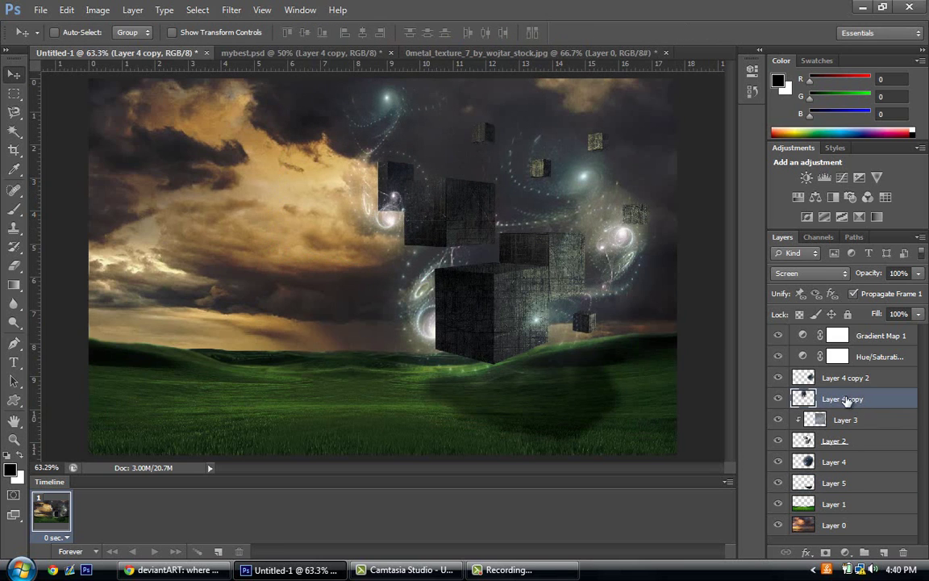
{"action": "left_click_drag", "start_coordinate": [846, 401], "coordinate": [846, 466]}
{"action": "left_click_drag", "start_coordinate": [406, 165], "coordinate": [452, 153]}
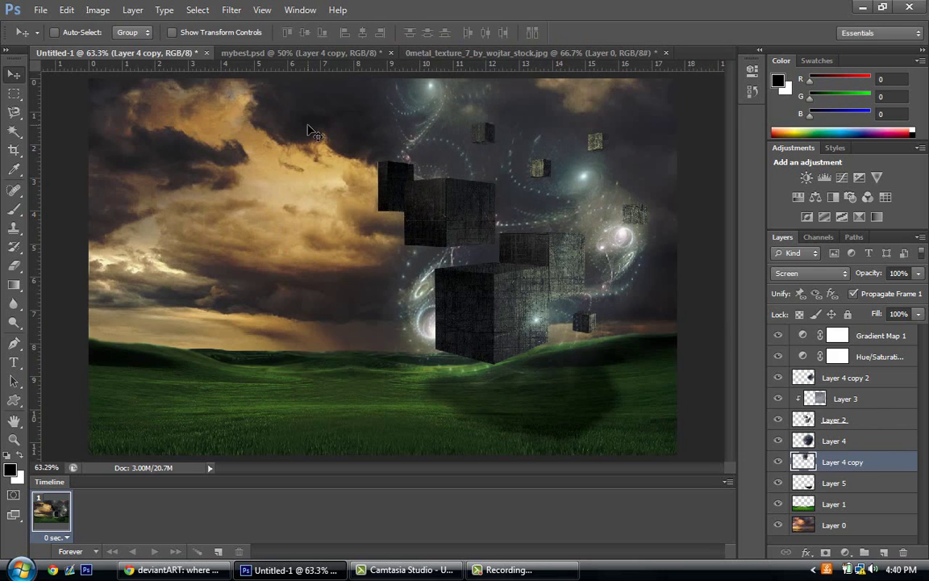
Add a white "Designed by" credit line with the designer's name in the Xirod font at 30 pt
{"action": "left_click", "coordinate": [14, 362]}
{"action": "left_click", "coordinate": [206, 248]}
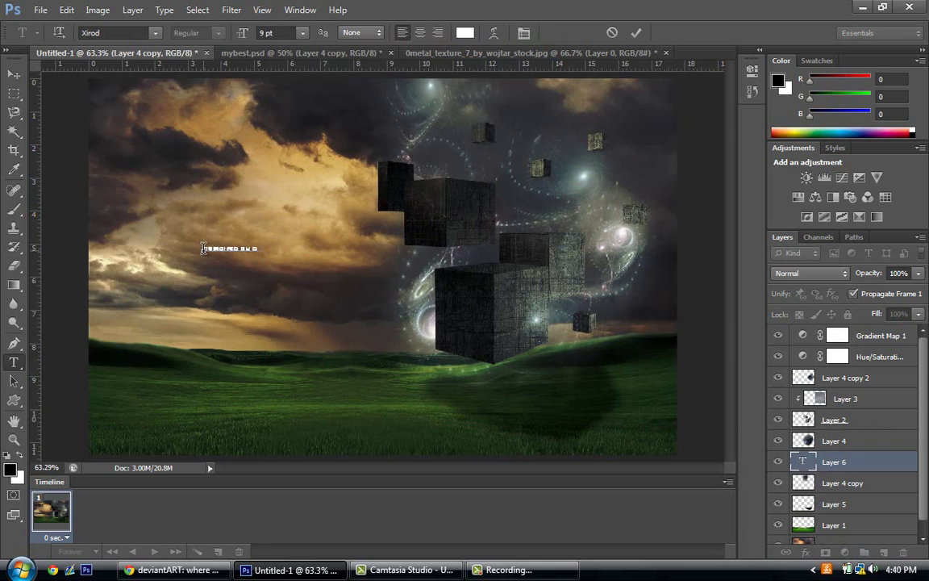
{"action": "key", "text": "ctrl+a"}
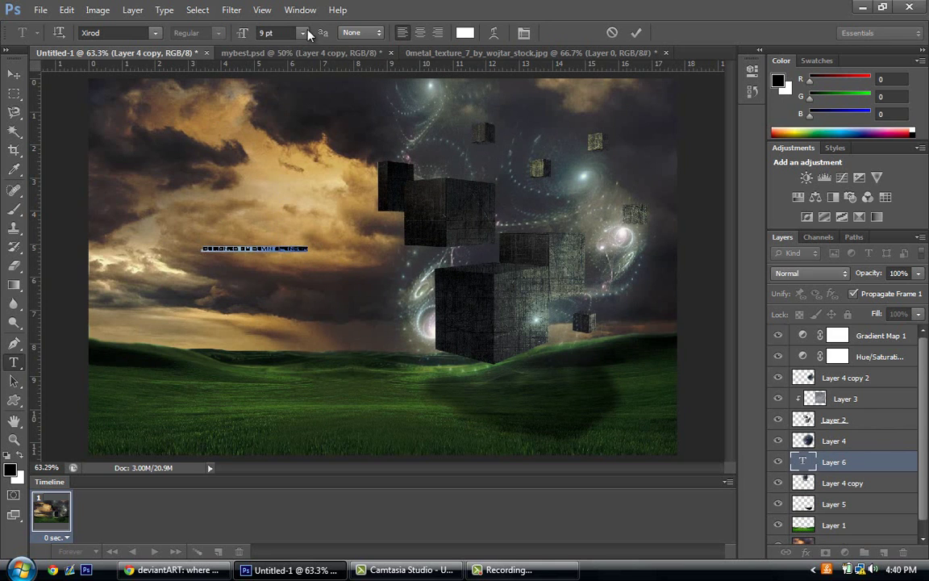
{"action": "left_click", "coordinate": [302, 32]}
{"action": "left_click", "coordinate": [292, 184]}
{"action": "left_click", "coordinate": [302, 32]}
{"action": "left_click", "coordinate": [291, 215]}
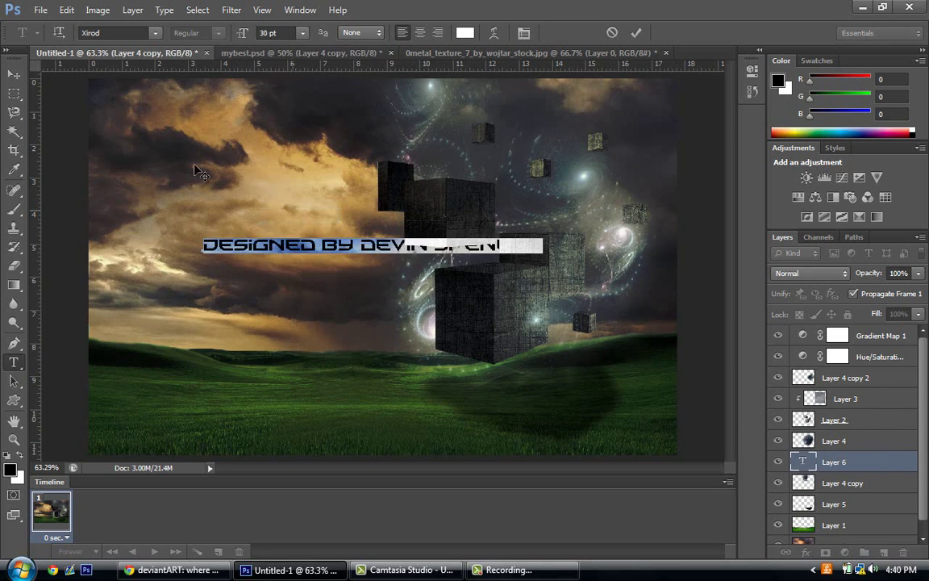
Move the credit text into the upper-left corner of the image
{"action": "left_click", "coordinate": [14, 74]}
{"action": "left_click_drag", "start_coordinate": [340, 250], "coordinate": [228, 455]}
{"action": "left_click_drag", "start_coordinate": [227, 420], "coordinate": [228, 63]}
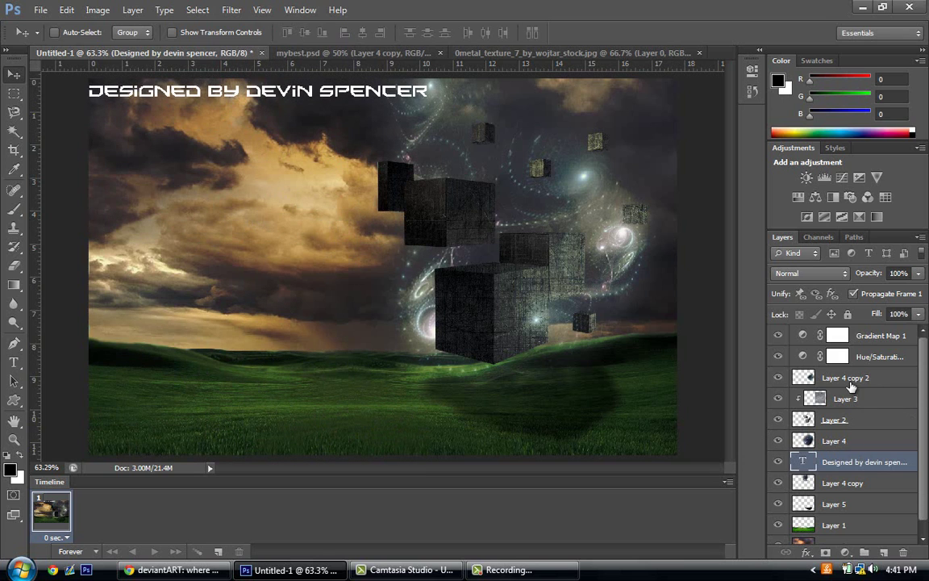
Move the Layer 4 copy glow down so its bright swirl sits between the two large stacked cubes
{"action": "left_click", "coordinate": [843, 482]}
{"action": "left_click_drag", "start_coordinate": [419, 127], "coordinate": [440, 128]}
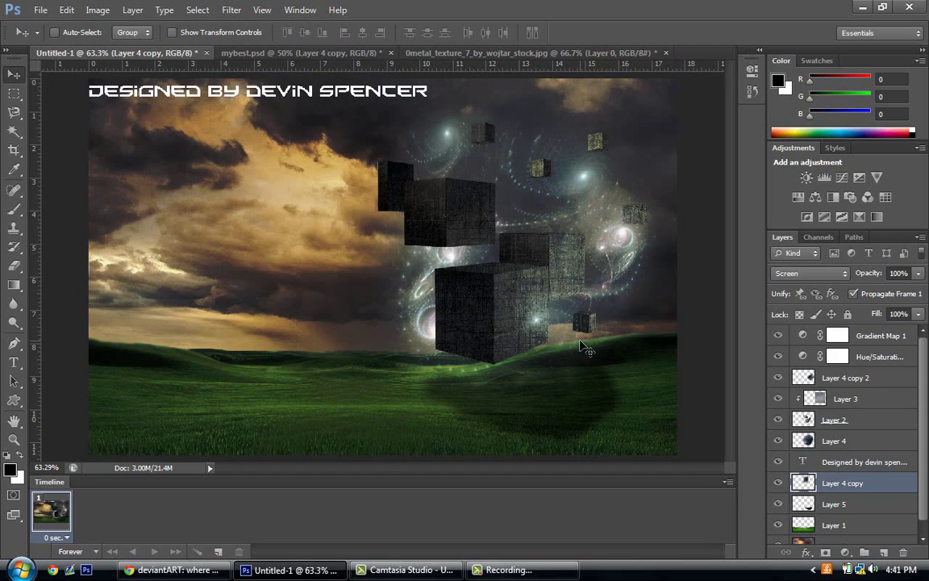
Reduce the credit text layer's opacity to 19%
{"action": "left_click", "coordinate": [870, 466]}
{"action": "left_click", "coordinate": [920, 272]}
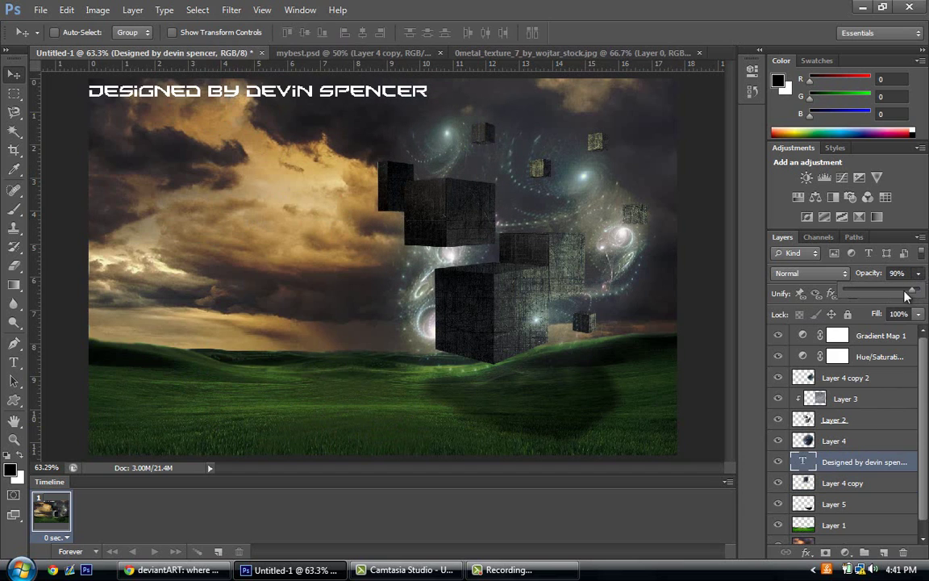
{"action": "left_click_drag", "start_coordinate": [907, 296], "coordinate": [858, 290]}
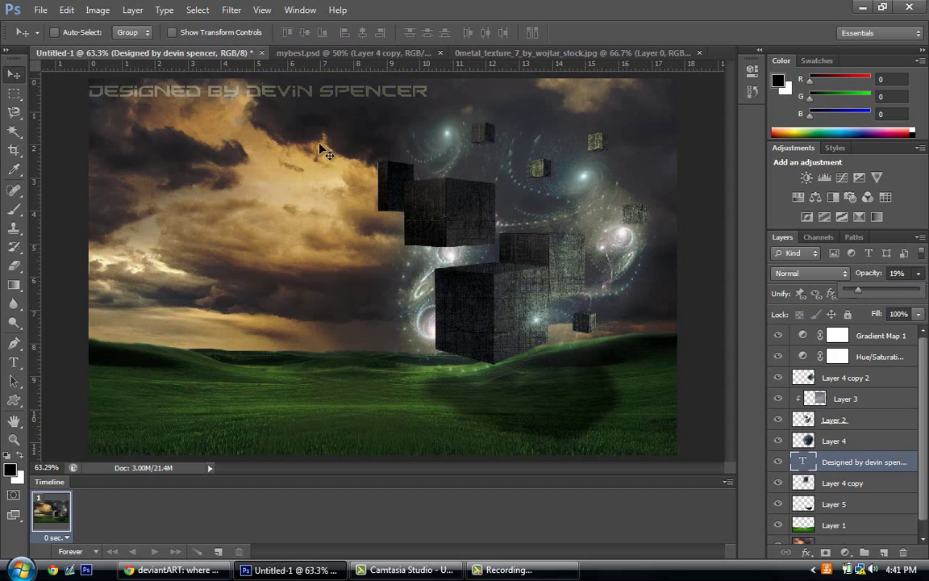
Save the composite to the Desktop as a JPEG named wallpaper, with quality 10 (Maximum) and the Baseline ("Standard") format
{"action": "left_click", "coordinate": [41, 9]}
{"action": "left_click", "coordinate": [87, 186]}
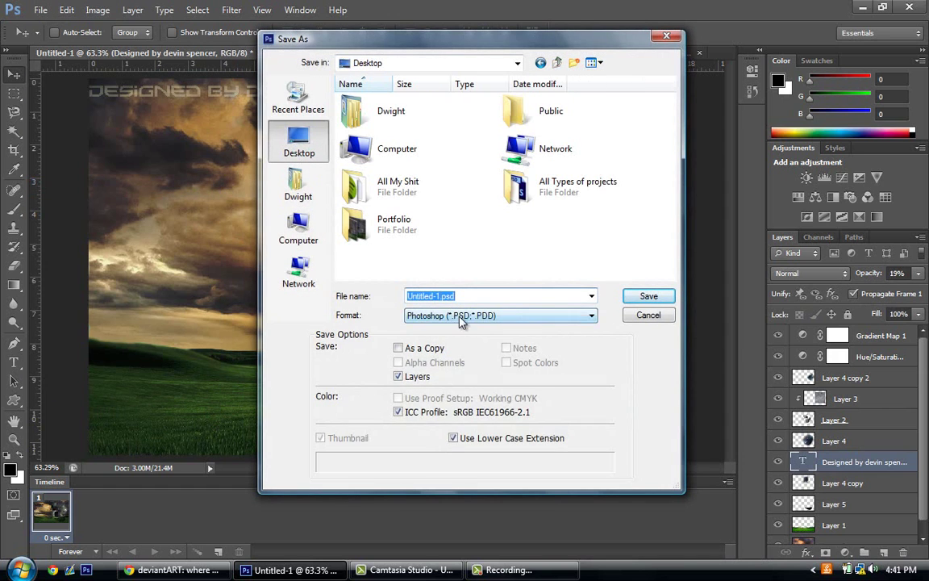
{"action": "left_click", "coordinate": [462, 315]}
{"action": "left_click", "coordinate": [464, 408]}
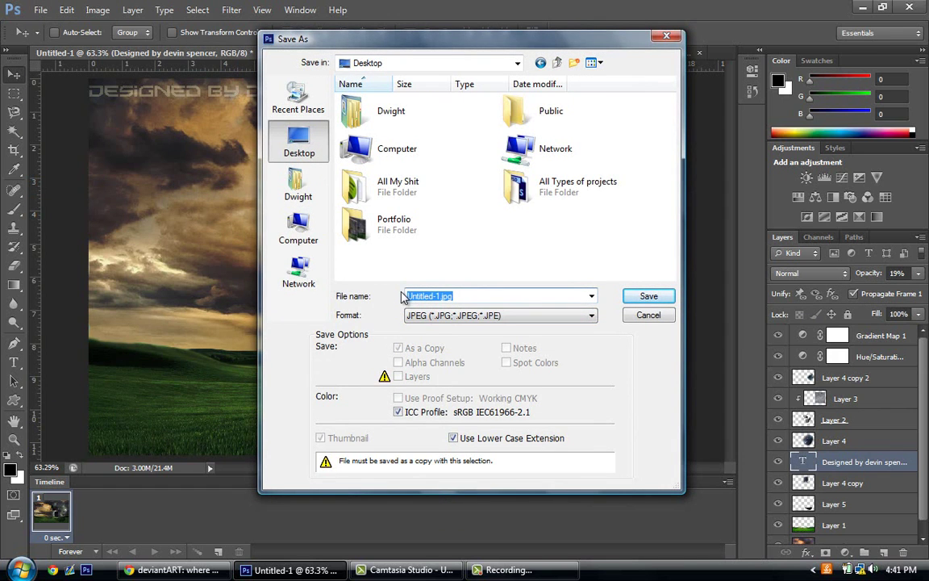
{"action": "type", "text": "wallpaper"}
{"action": "left_click", "coordinate": [647, 297]}
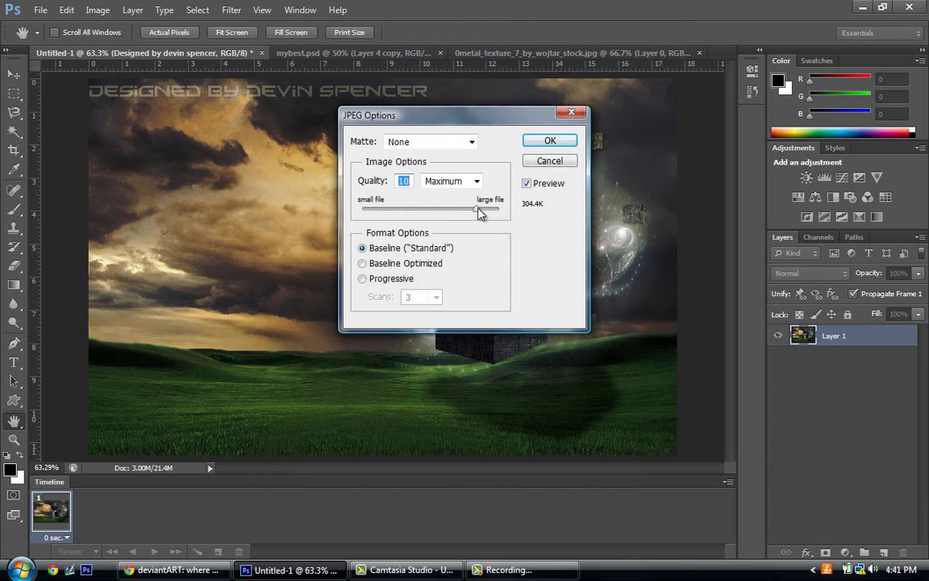
{"action": "left_click", "coordinate": [567, 148]}
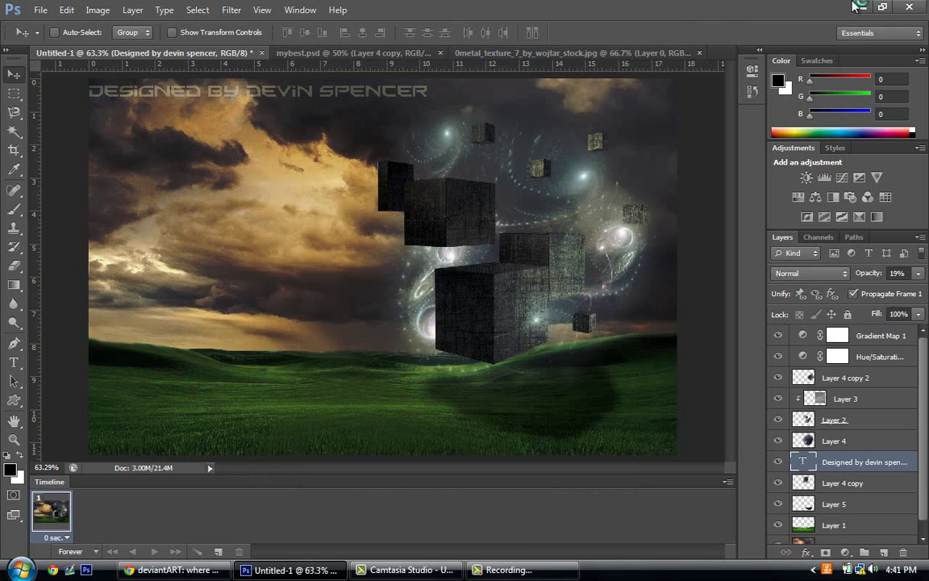
Switch to Magic Bullet Looks and open the saved wallpaper image from the Desktop
{"action": "left_click", "coordinate": [863, 7]}
{"action": "double_click", "coordinate": [789, 512]}
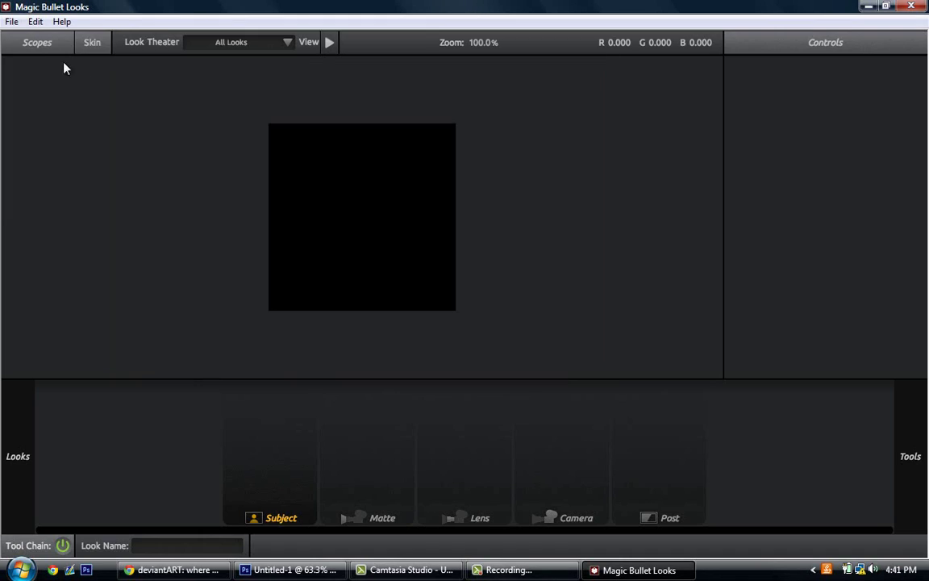
{"action": "key", "text": "alt+f"}
{"action": "left_click", "coordinate": [63, 59]}
{"action": "left_click", "coordinate": [289, 204]}
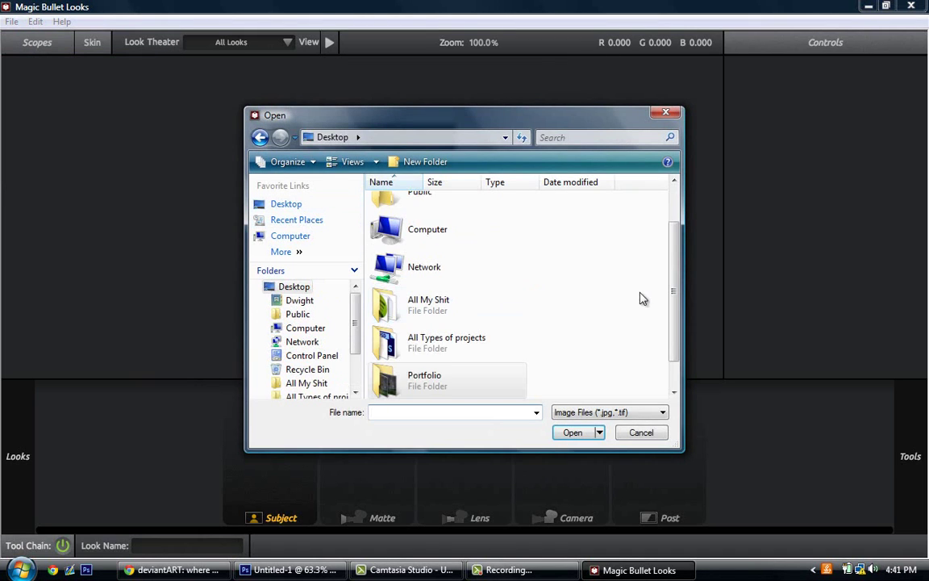
{"action": "scroll", "coordinate": [637, 297], "scroll_direction": "down", "scroll_amount": 2}
{"action": "double_click", "coordinate": [415, 379]}
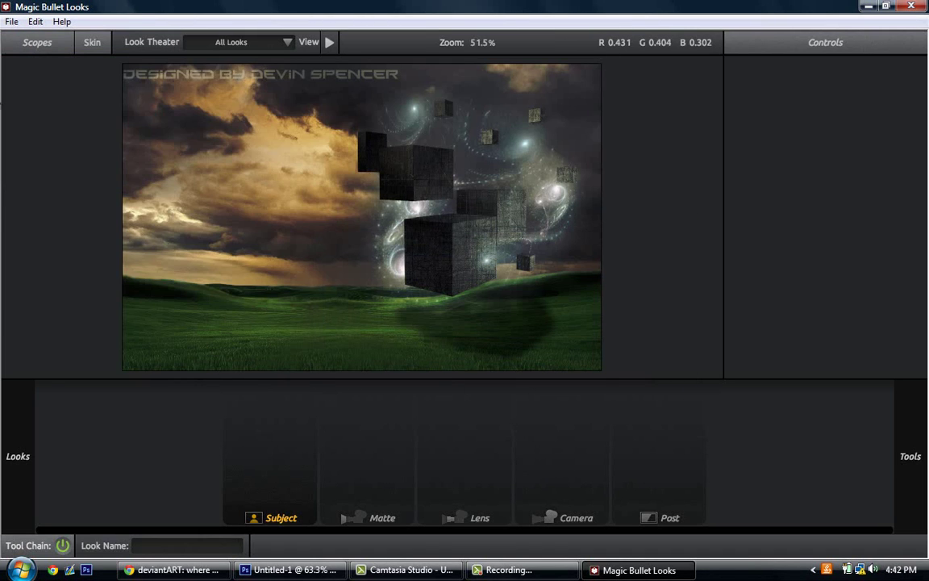
Apply the Blockbuster look from the Cinematic presets to the image
{"action": "mouse_move", "coordinate": [2, 104]}
{"action": "left_click_drag", "start_coordinate": [324, 101], "coordinate": [324, 110]}
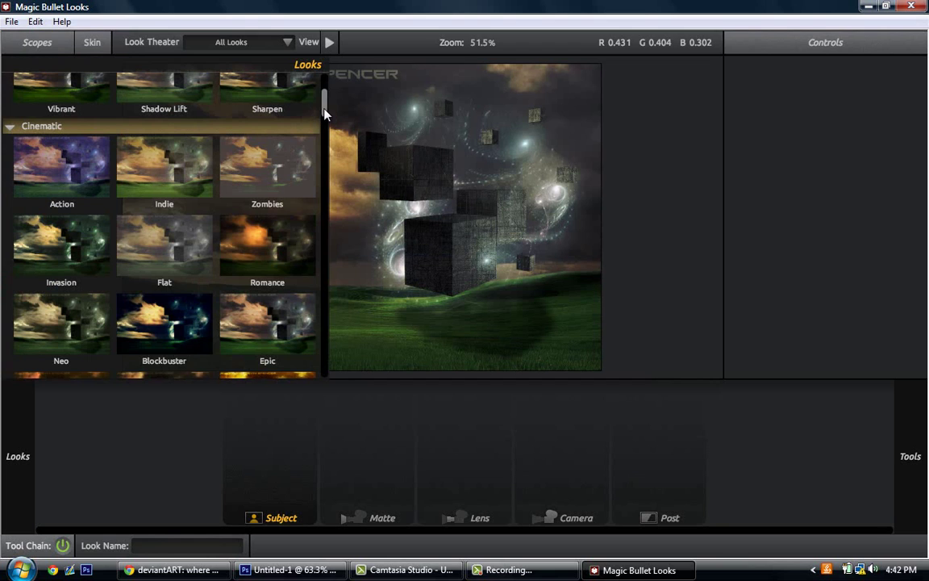
{"action": "left_click", "coordinate": [185, 326]}
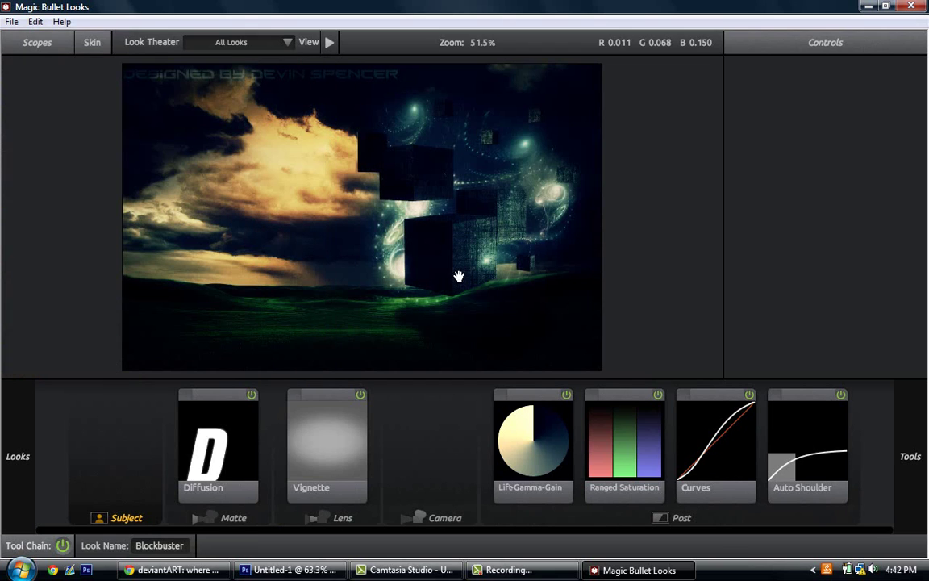
Save the graded image to the Desktop as wallpaper_out
{"action": "left_click", "coordinate": [11, 21]}
{"action": "left_click", "coordinate": [65, 79]}
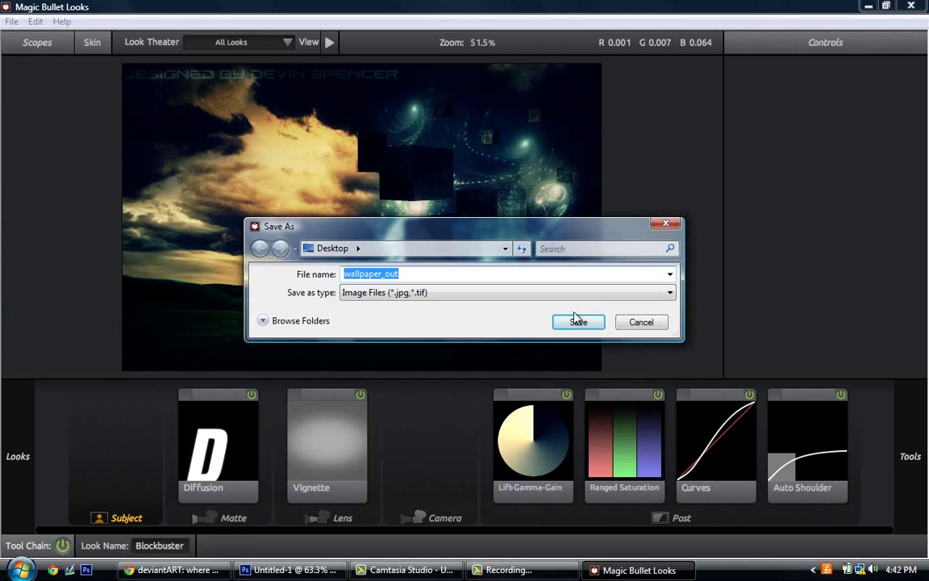
{"action": "left_click", "coordinate": [577, 322]}
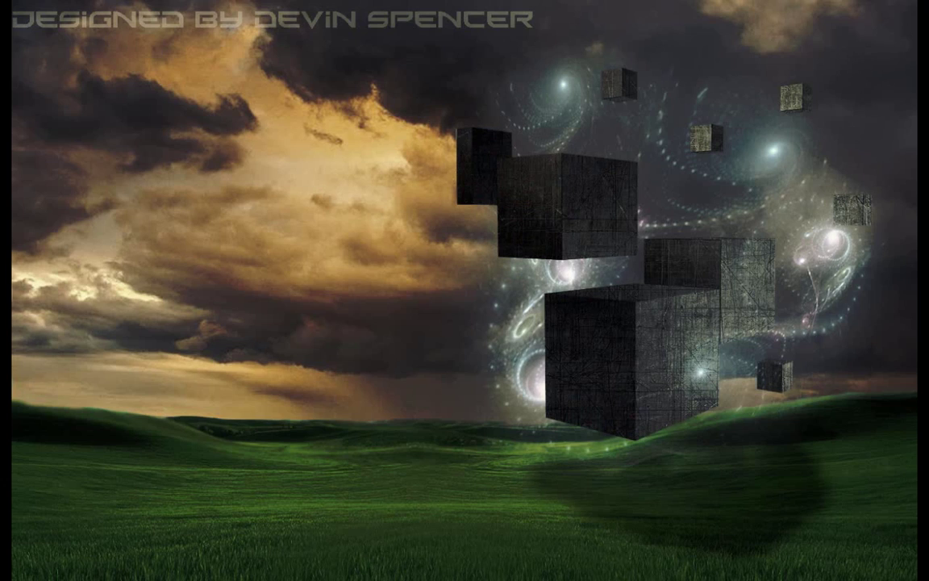